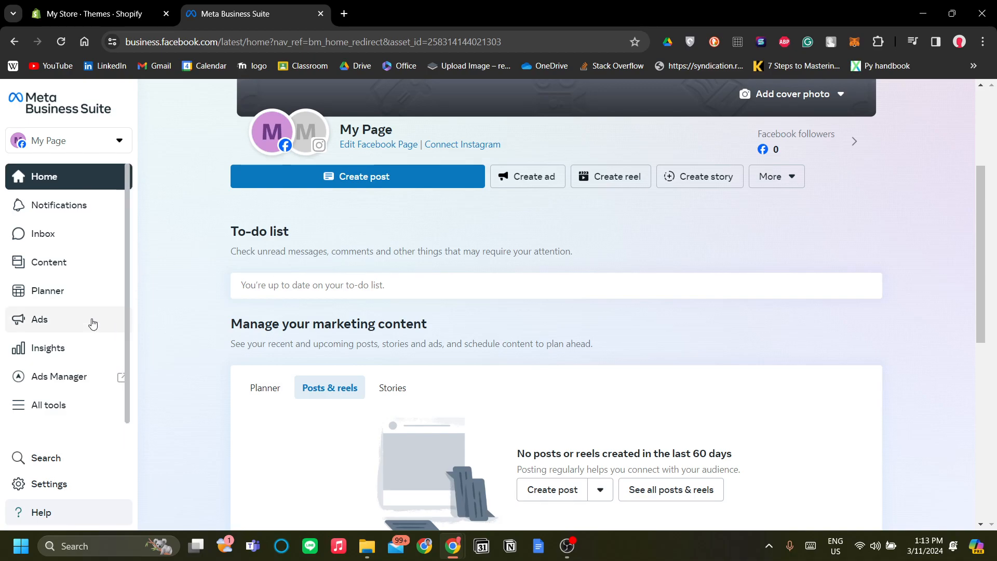
pyautogui.scroll(-1, 99, 372)
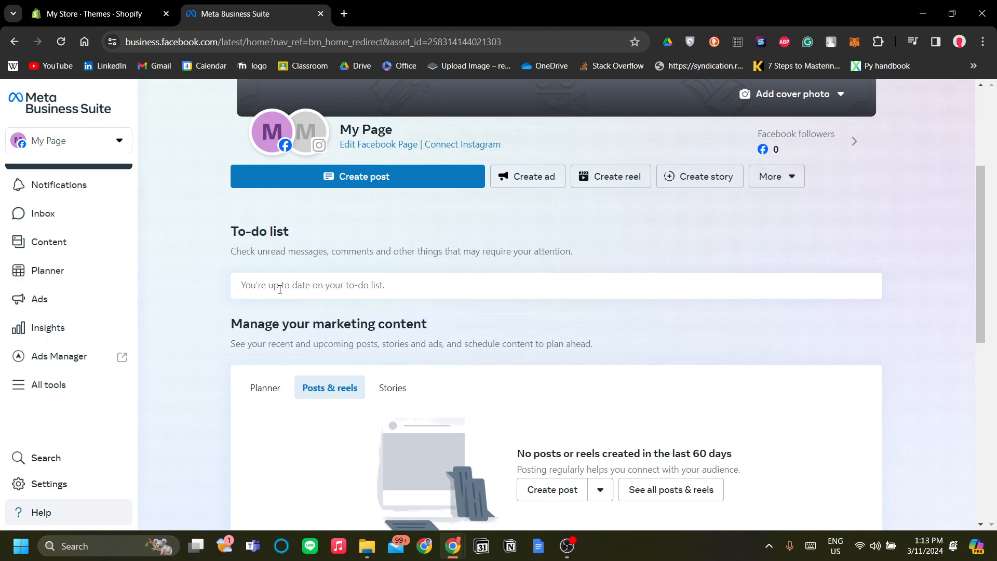
pyautogui.scroll(1, 280, 293)
pyautogui.scroll(-2, 280, 294)
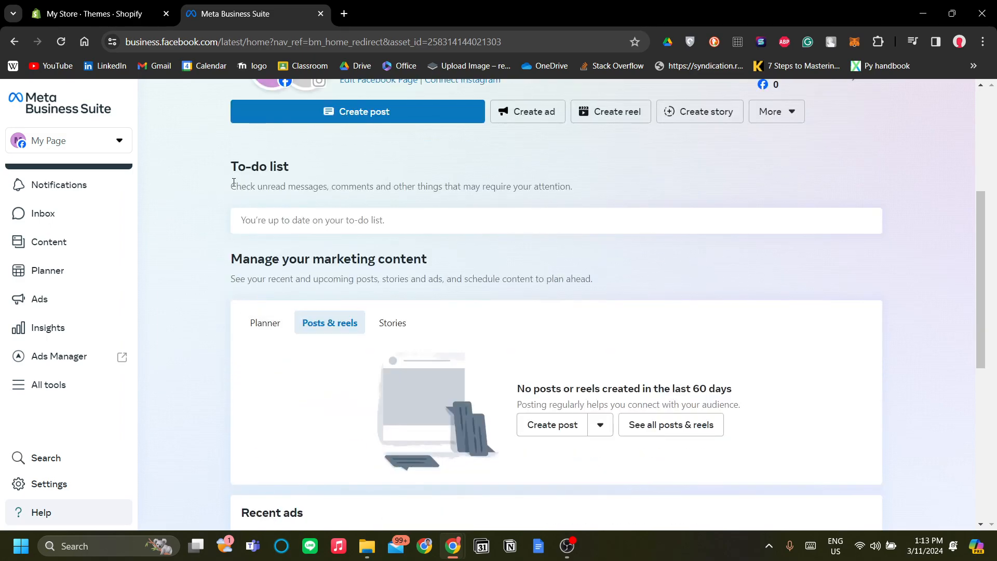
pyautogui.hotkey('ctrl', 'Tab')
pyautogui.hotkey('ctrl', 'Tab')
pyautogui.scroll(1, 236, 271)
pyautogui.hotkey('ctrl', 'Tab')
pyautogui.hotkey('ctrl', 'Tab')
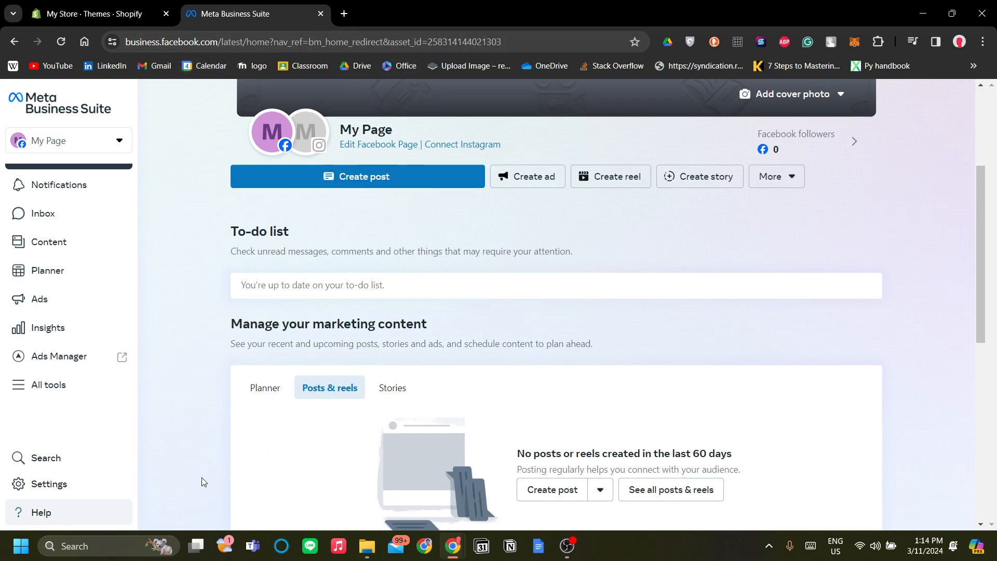
# Open the Brand Safety and Suitability tool from the Meta Business Suite tools, and from there go to Business settings.
pyautogui.click(64, 396)
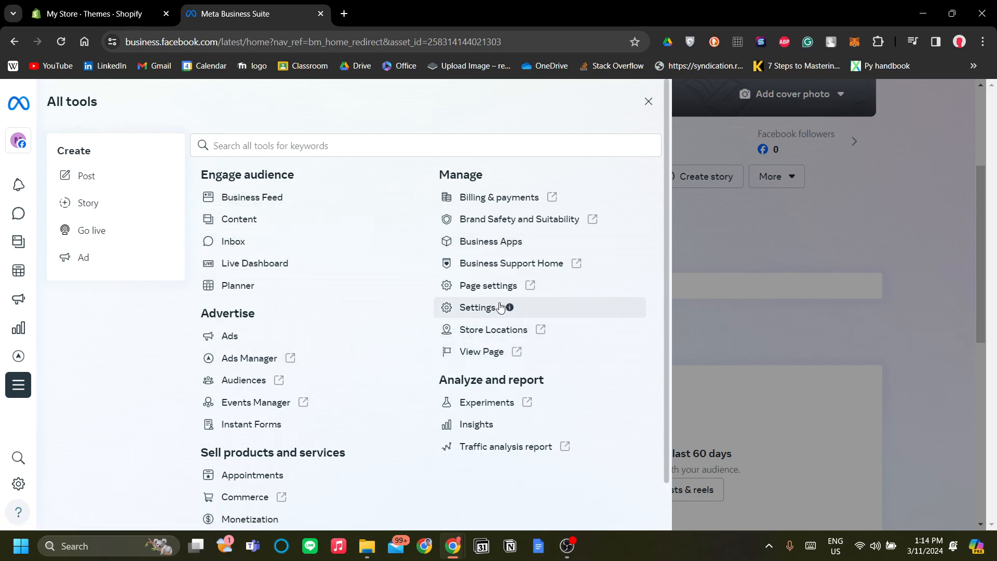
pyautogui.scroll(-1, 524, 292)
pyautogui.scroll(1, 431, 454)
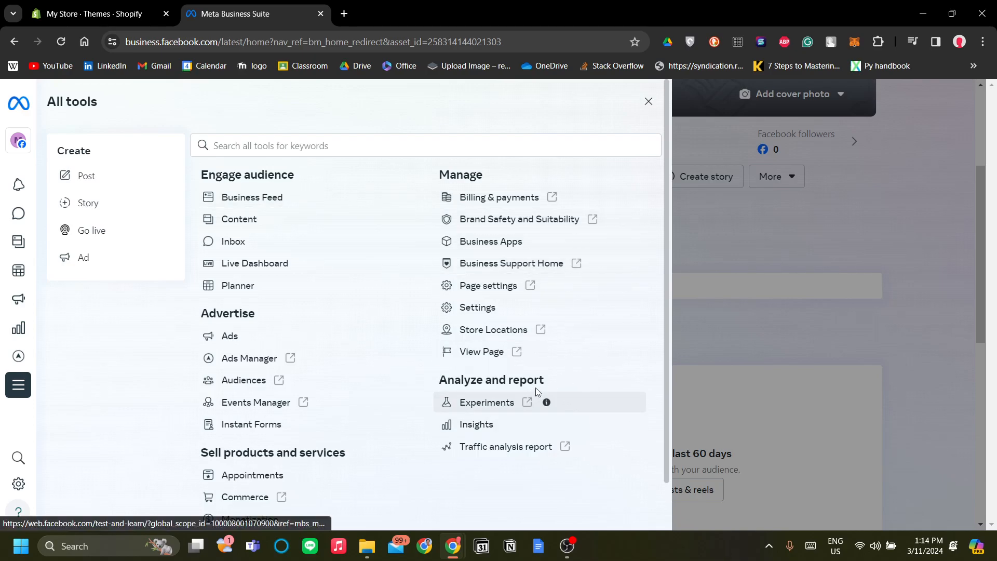
pyautogui.click(527, 222)
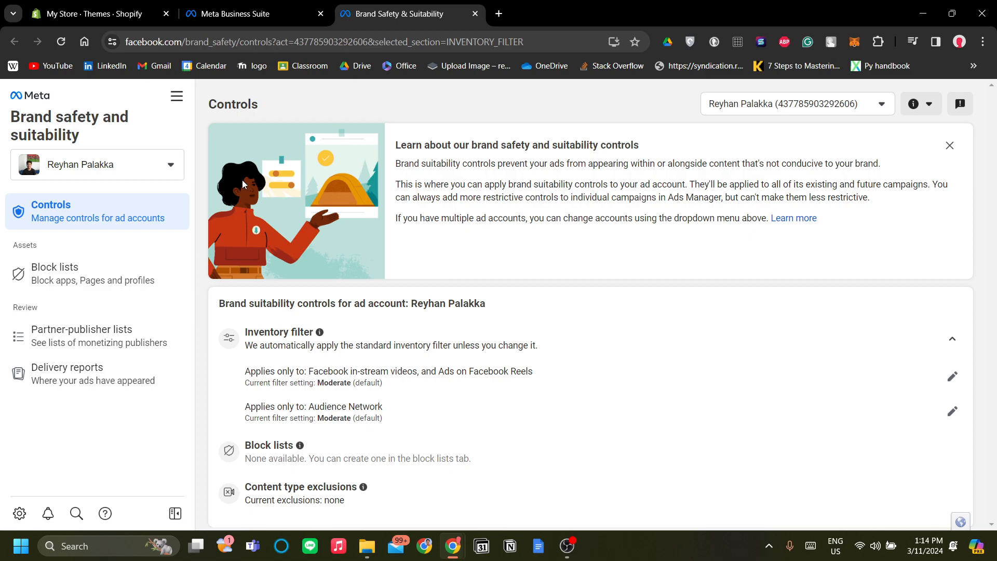
pyautogui.click(177, 96)
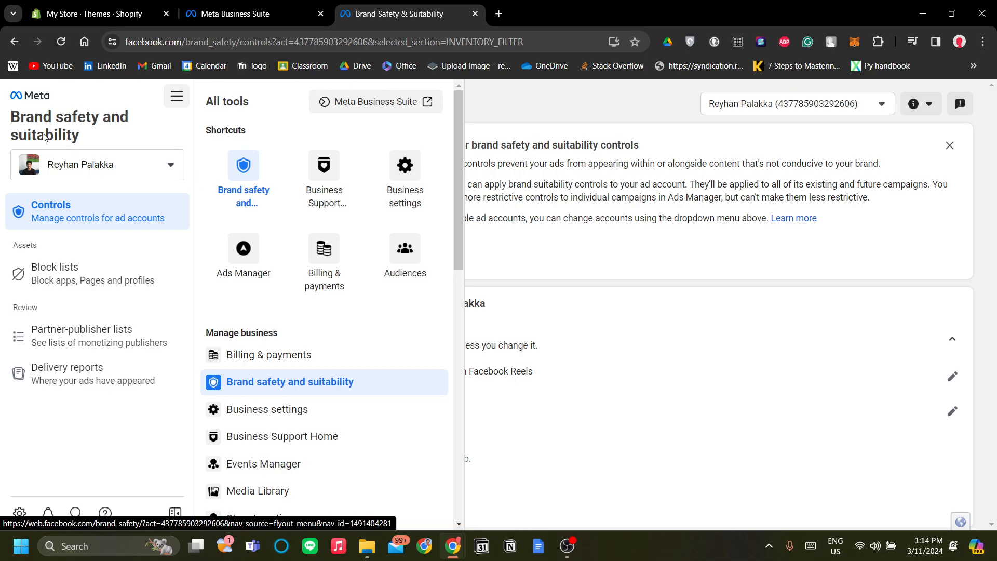
pyautogui.click(409, 180)
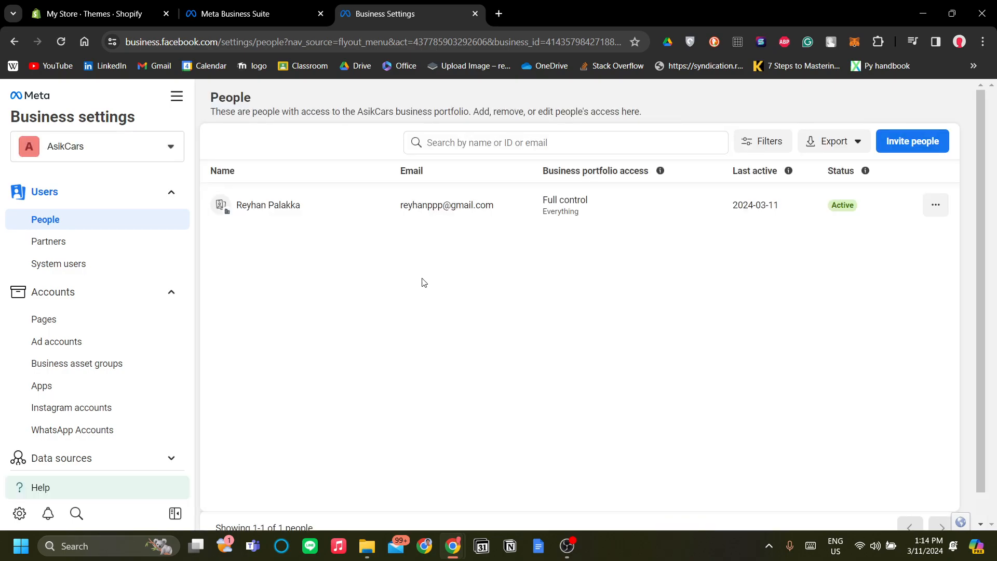
# Open the Domains page under Brand Safety and Suitability in Business settings.
pyautogui.scroll(-3, 99, 363)
pyautogui.click(104, 276)
pyautogui.scroll(-3, 121, 343)
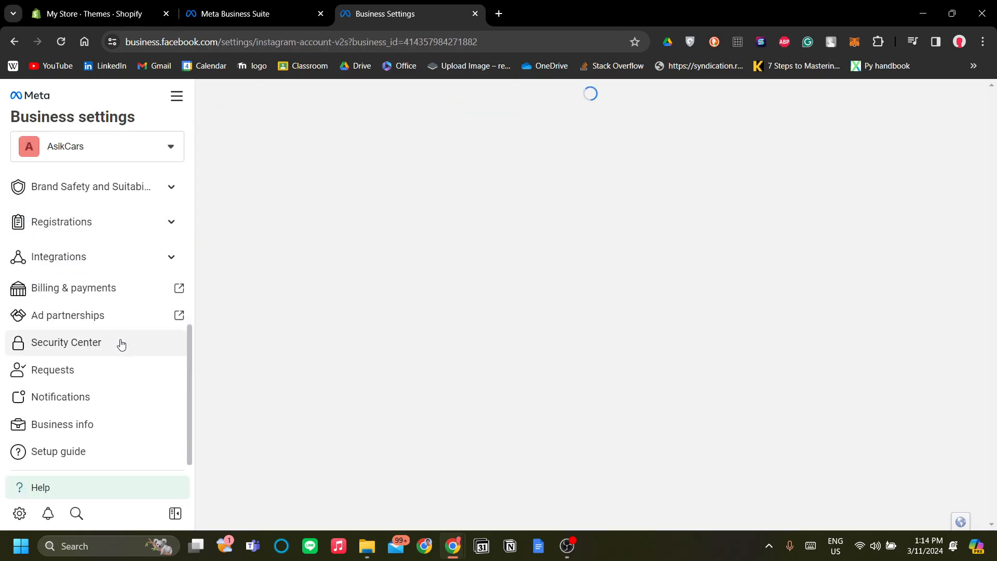
pyautogui.scroll(3, 130, 338)
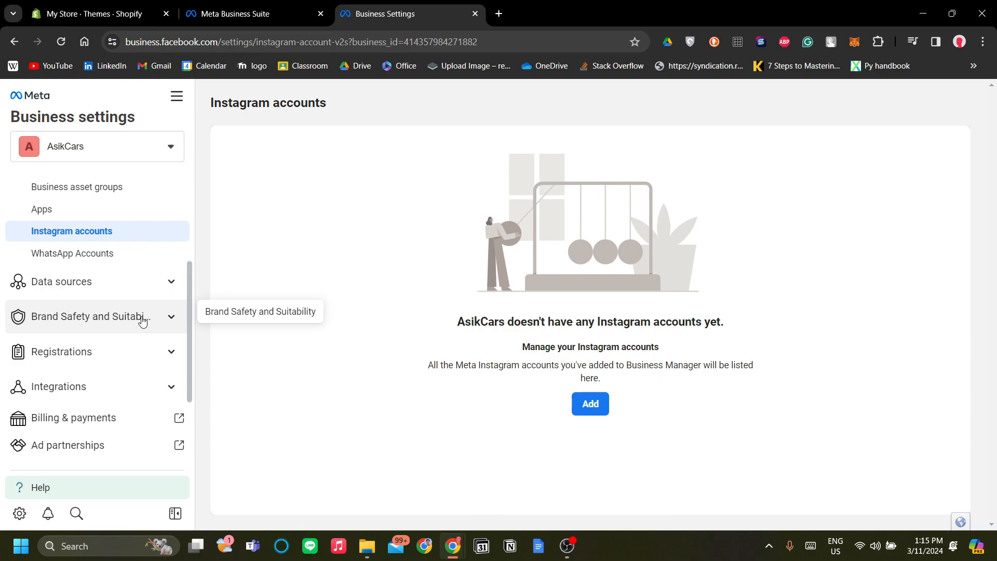
pyautogui.click(133, 319)
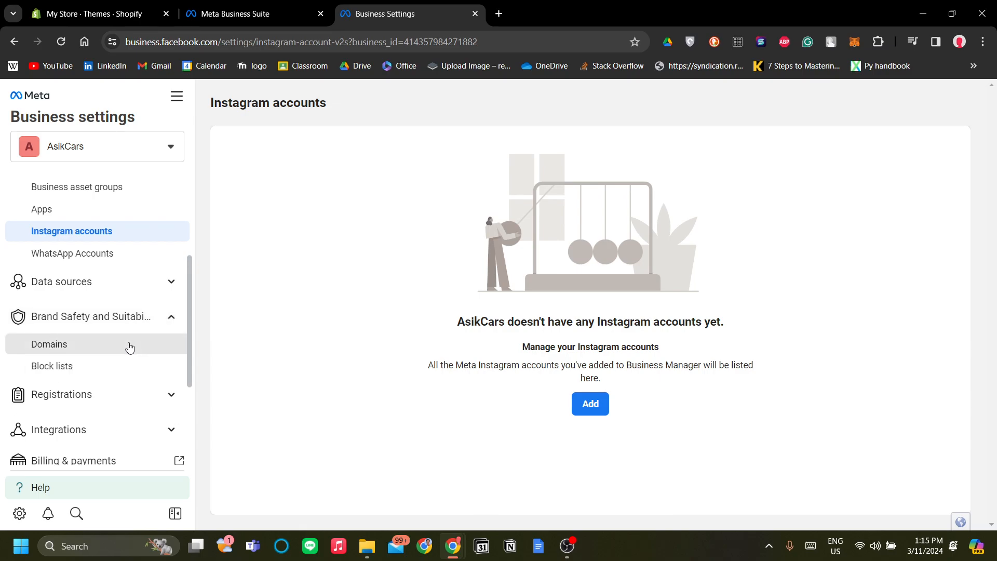
pyautogui.click(130, 346)
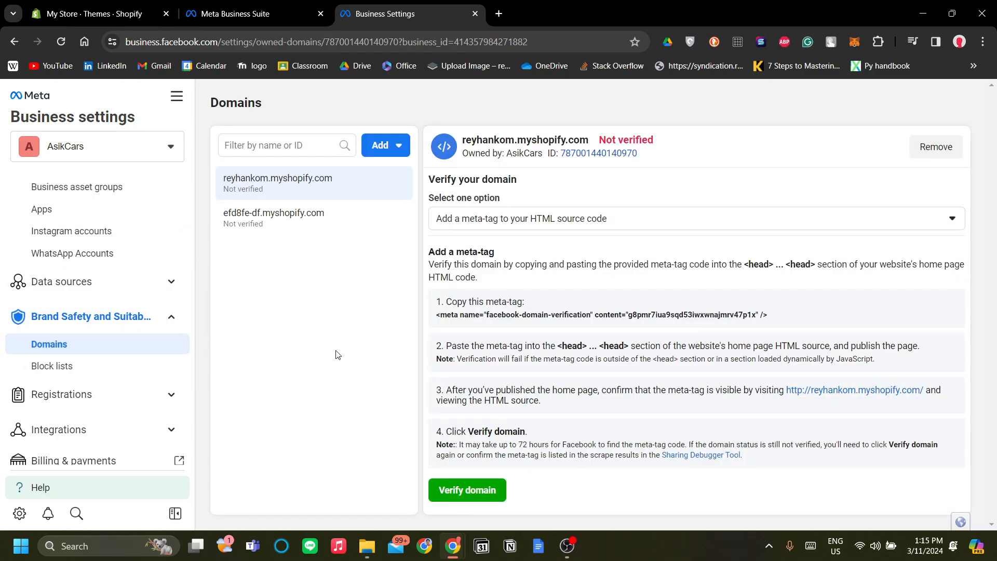
pyautogui.scroll(3, 105, 320)
pyautogui.scroll(-3, 106, 314)
pyautogui.scroll(1, 106, 310)
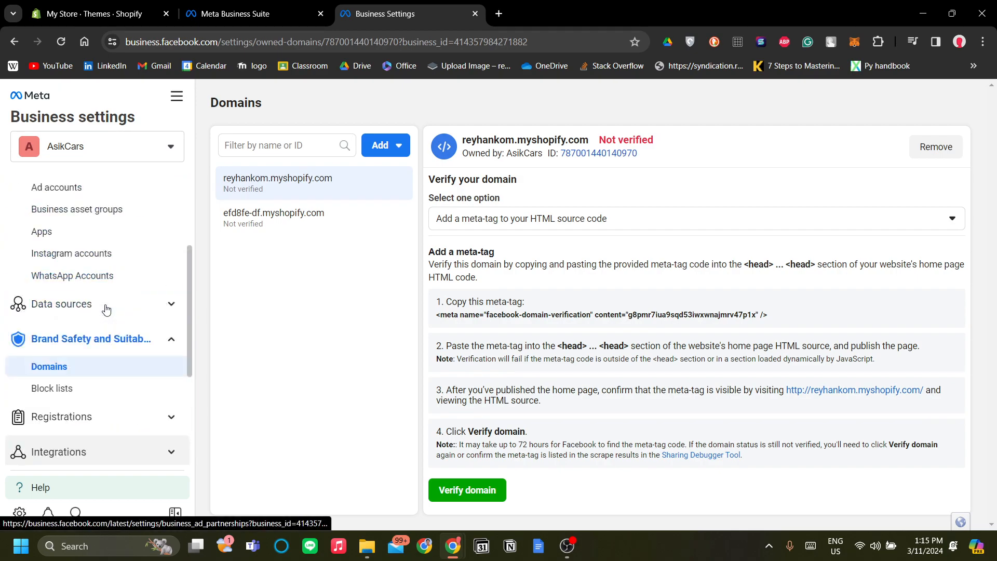
pyautogui.scroll(-3, 106, 310)
pyautogui.scroll(2, 94, 366)
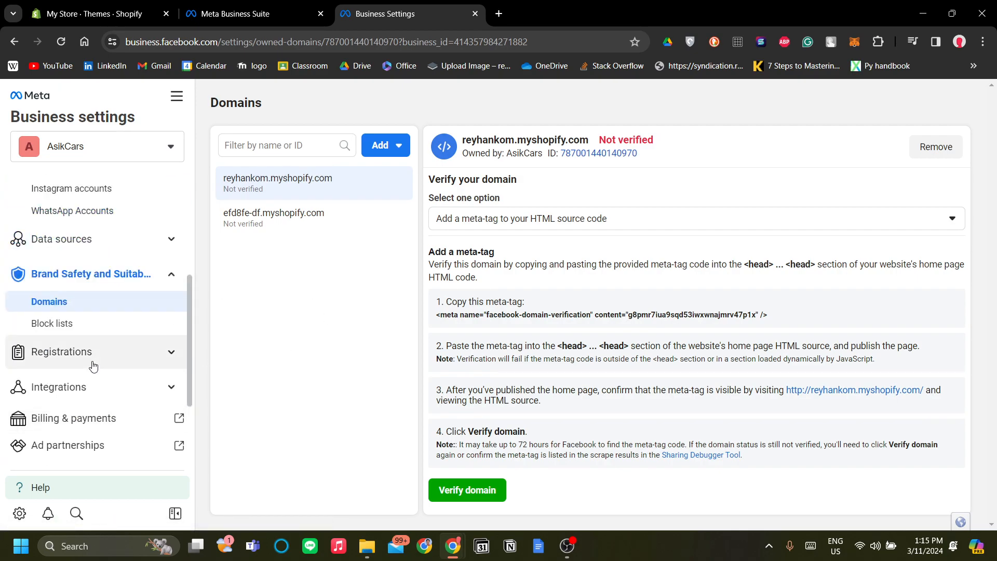
pyautogui.scroll(2, 187, 328)
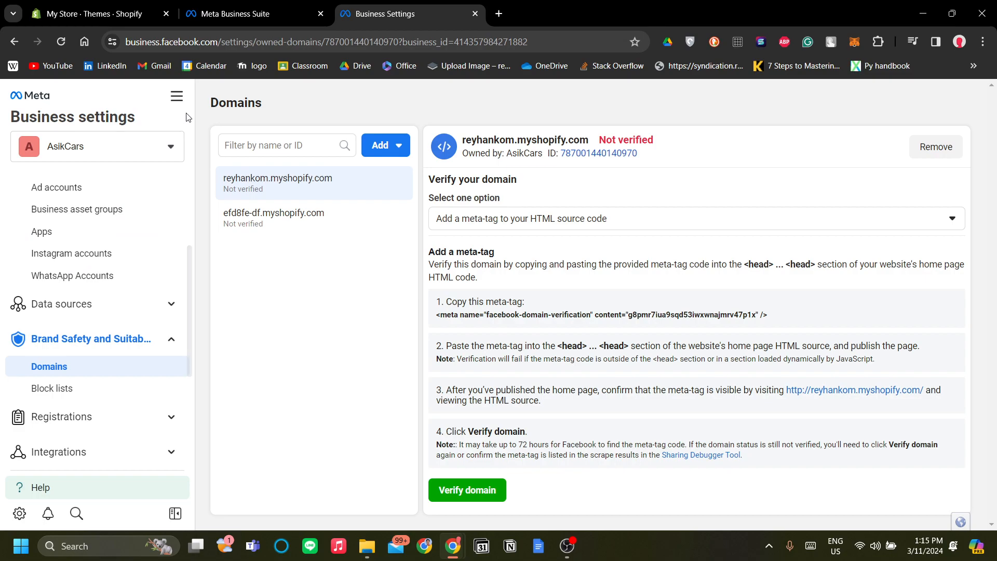
pyautogui.click(176, 96)
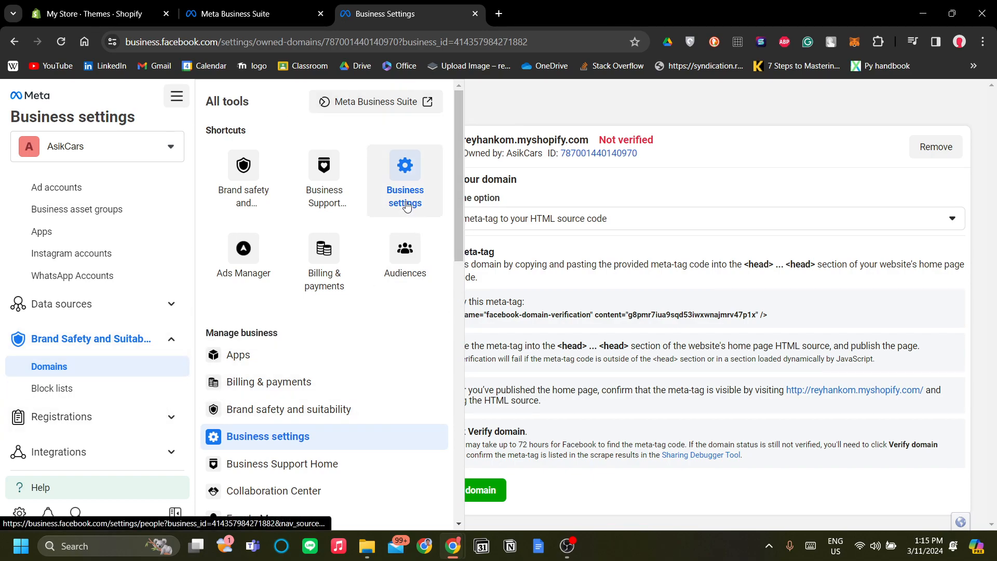
pyautogui.click(485, 120)
# Start creating a new domain for the AsikCars business portfolio.
pyautogui.click(394, 147)
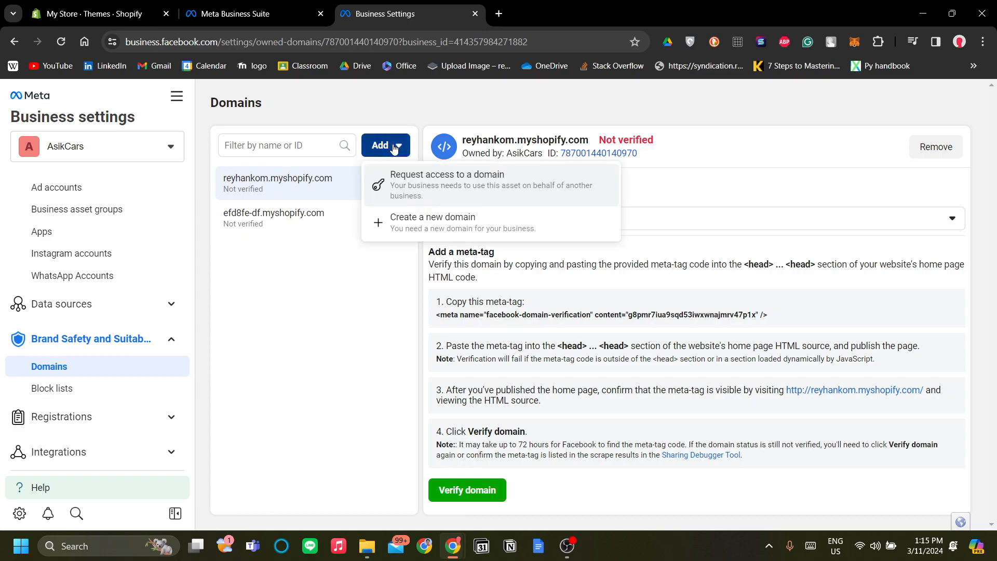
pyautogui.click(409, 237)
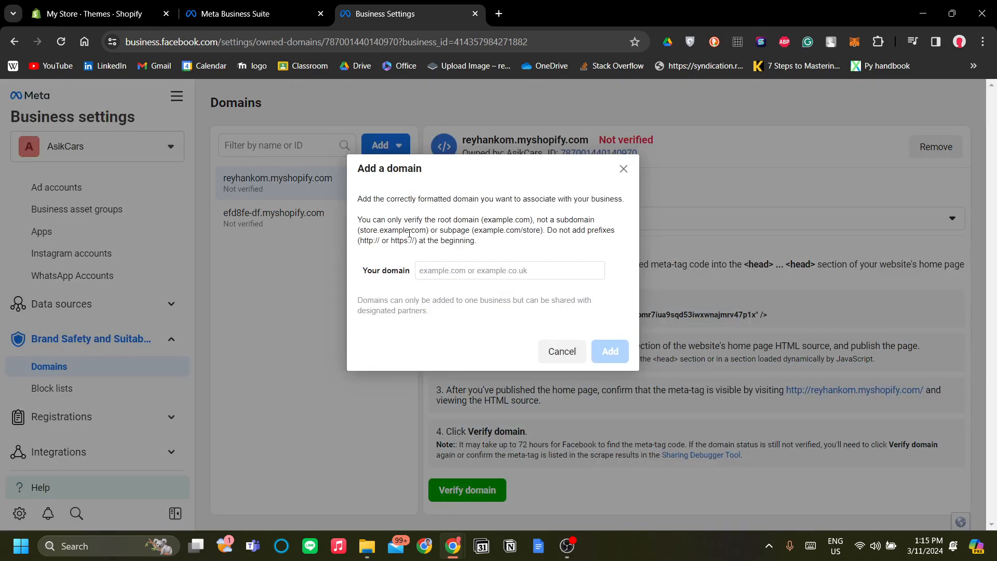
pyautogui.click(425, 275)
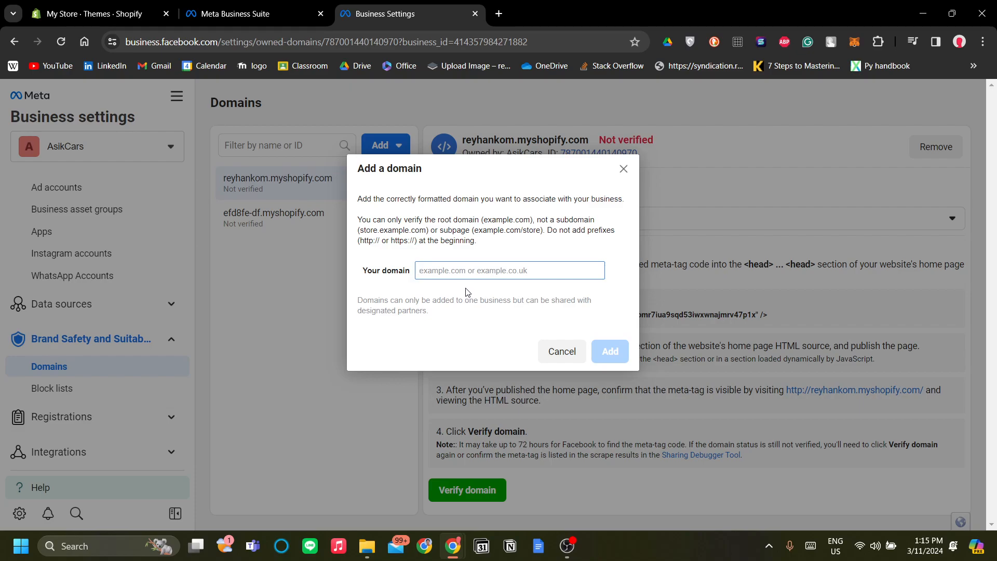
# Copy the store address a21e91-c5.myshopify.com from the Shopify store settings and enter it as the new domain in Meta Business Settings.
pyautogui.click(93, 14)
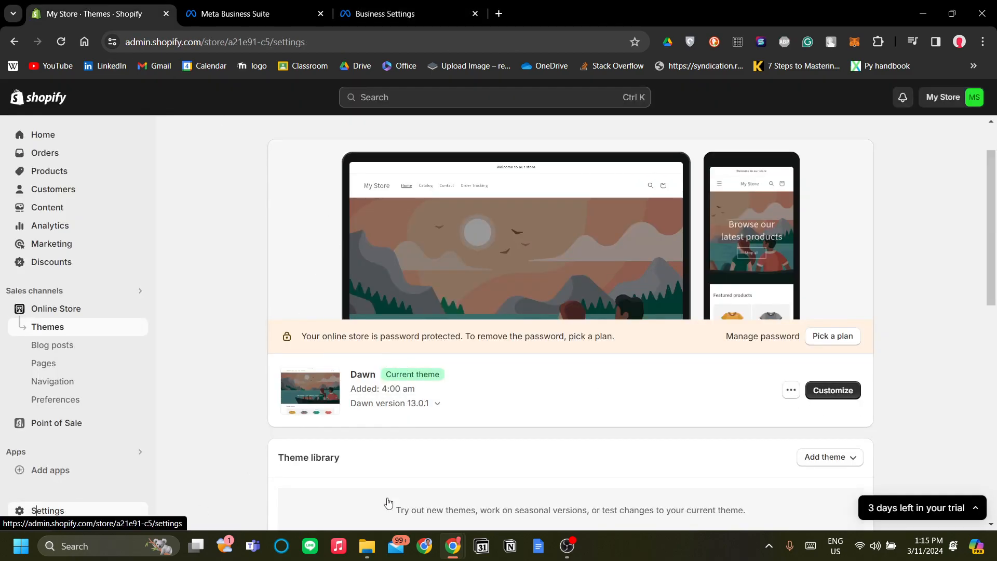
pyautogui.click(78, 510)
pyautogui.moveTo(304, 202); pyautogui.dragTo(207, 211)
pyautogui.hotkey('ctrl', 'c')
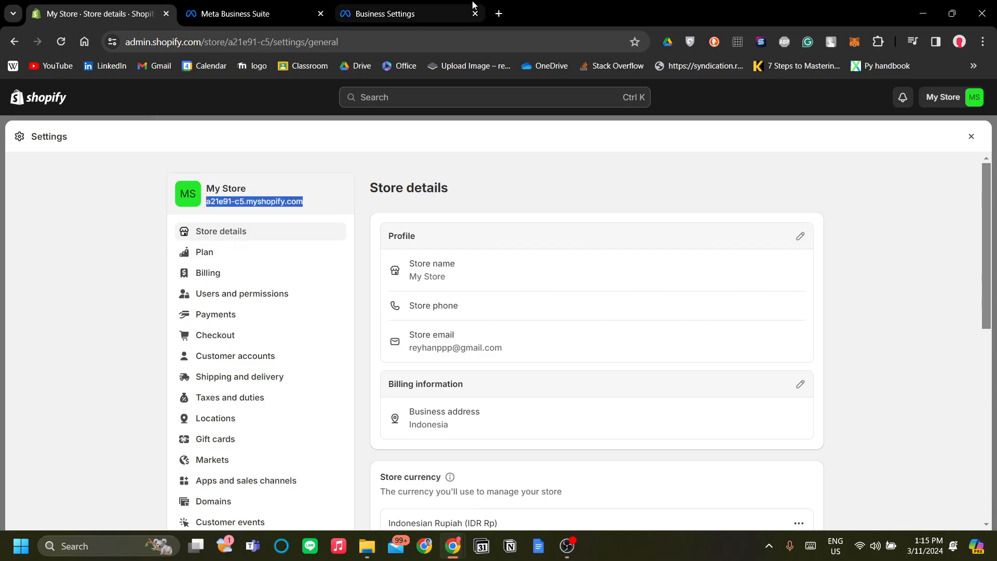
pyautogui.click(366, 4)
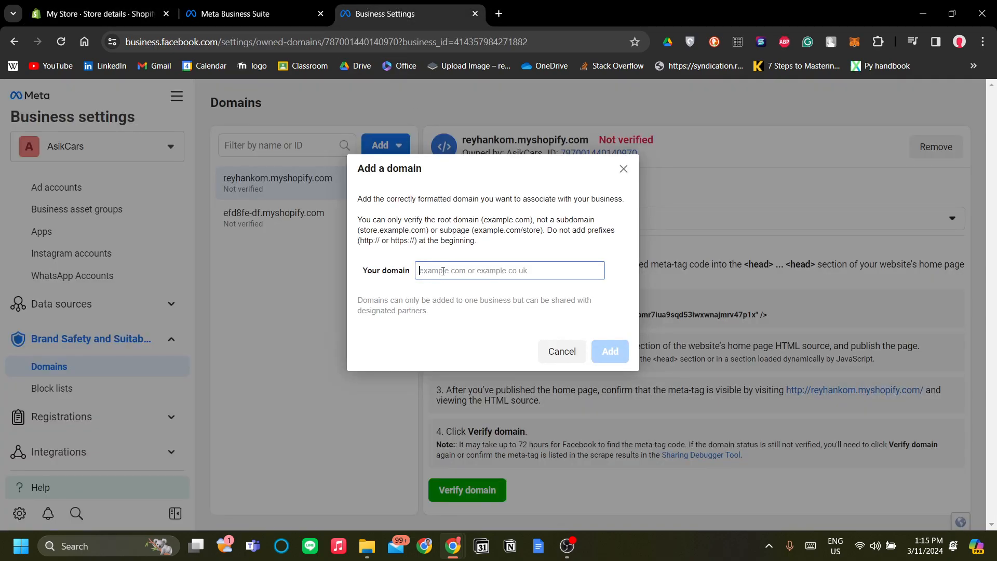
pyautogui.hotkey('ctrl', 'v')
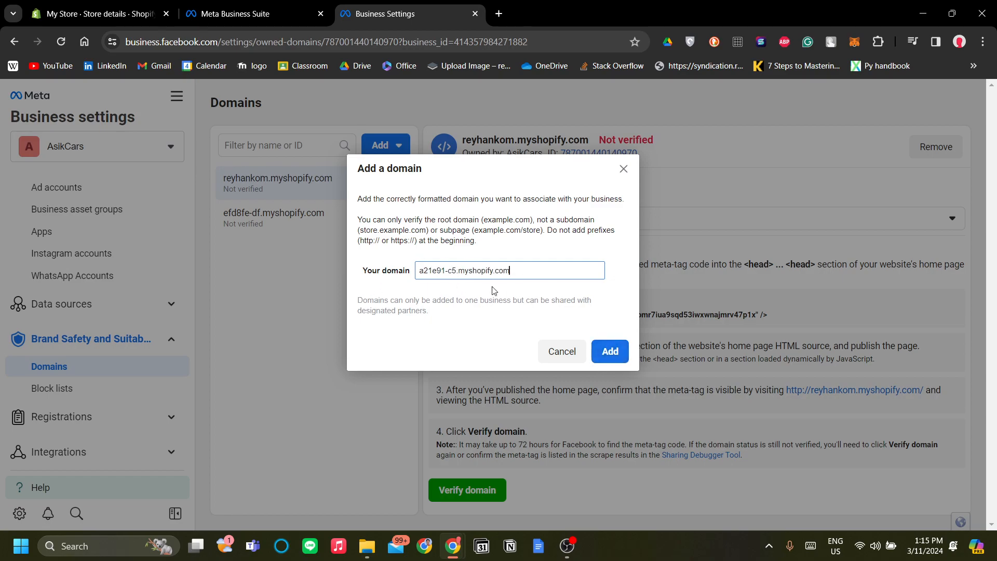
# Examine the entered domain against the dialog's rules on root domains, subdomains and prefixes.
pyautogui.moveTo(418, 272); pyautogui.dragTo(620, 276)
pyautogui.click(545, 272)
pyautogui.moveTo(428, 273); pyautogui.dragTo(519, 275)
pyautogui.click(545, 291)
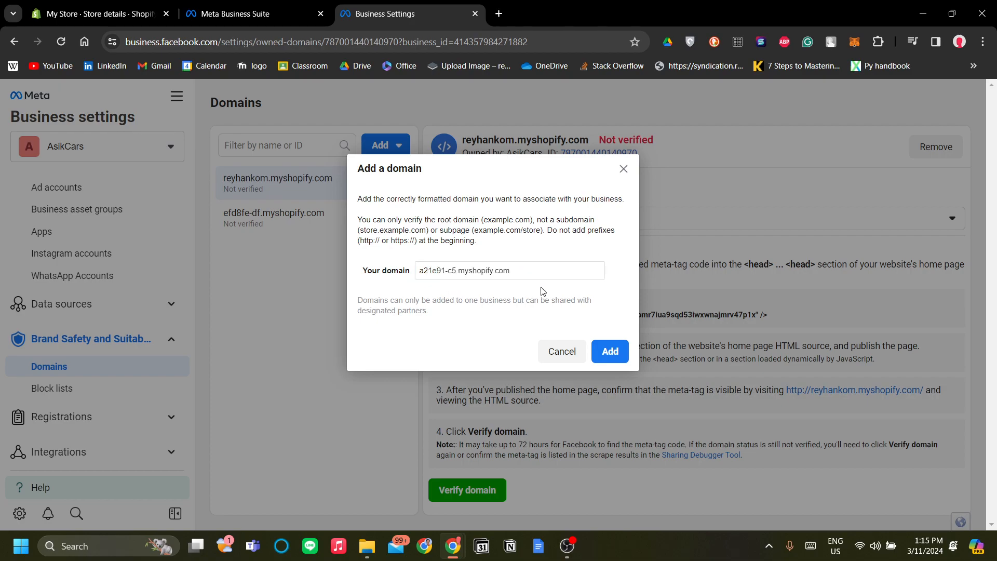
pyautogui.moveTo(547, 231); pyautogui.dragTo(477, 241)
pyautogui.click(566, 248)
pyautogui.moveTo(552, 221); pyautogui.dragTo(571, 234)
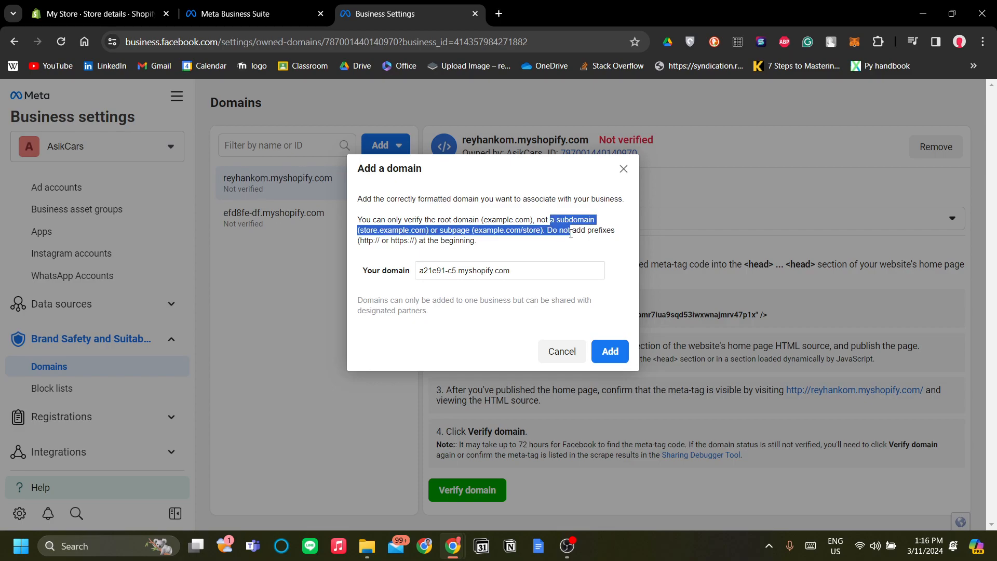
pyautogui.click(548, 257)
pyautogui.click(576, 277)
pyautogui.click(540, 286)
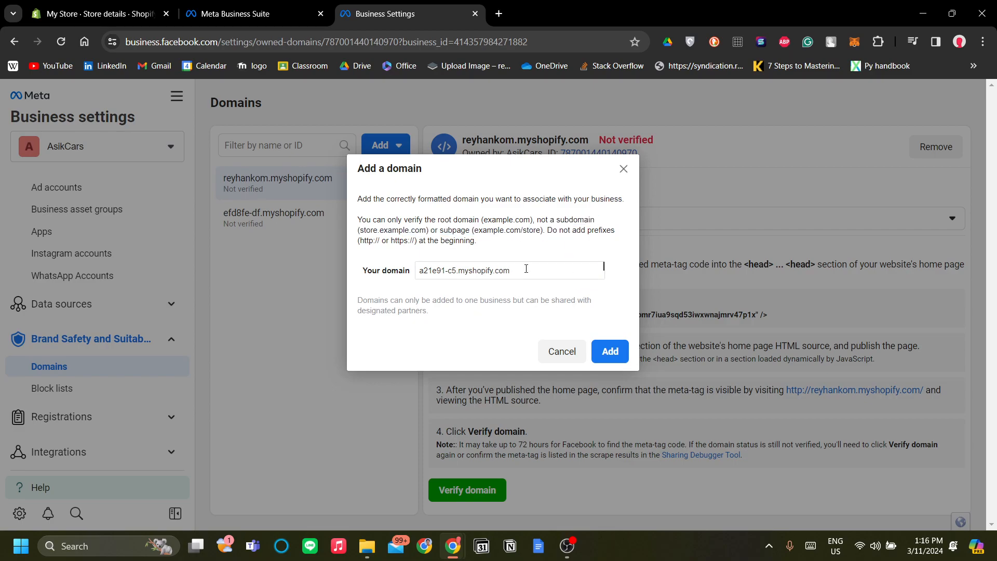
pyautogui.moveTo(526, 269); pyautogui.dragTo(297, 314)
pyautogui.click(559, 250)
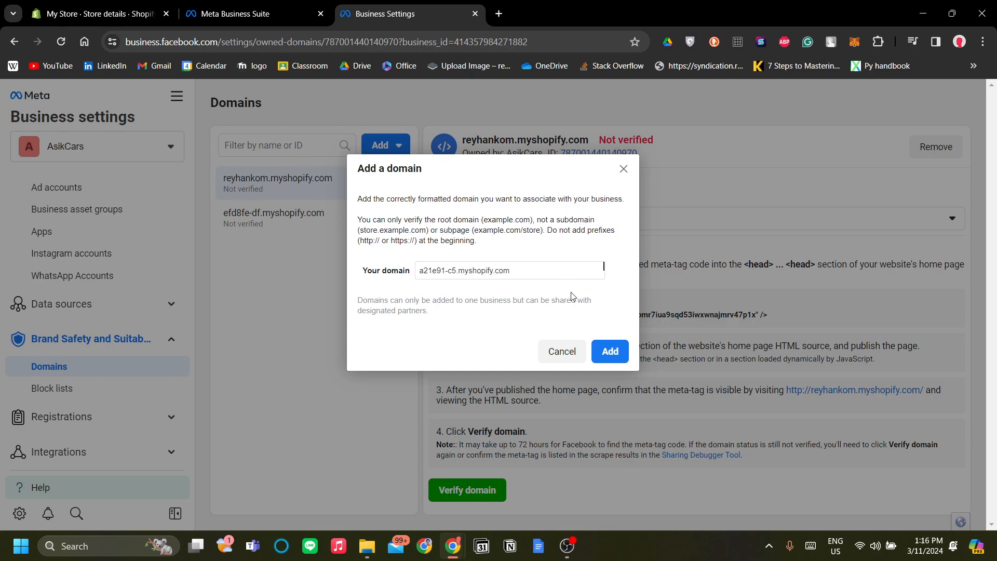
# Add the entered domain to the business and copy its facebook-domain-verification meta-tag.
pyautogui.click(611, 353)
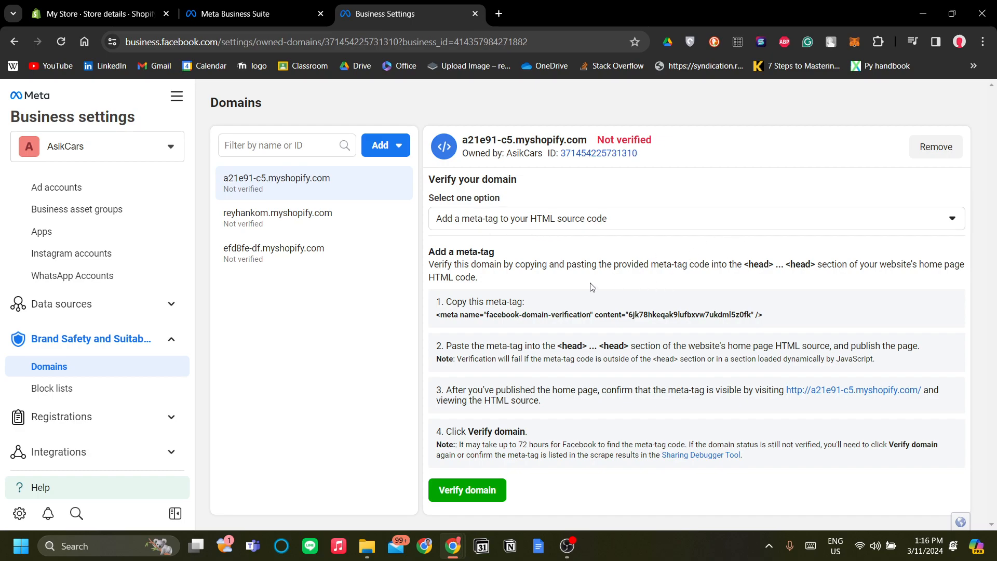
pyautogui.click(738, 319)
# Switch to the Shopify admin, close the store settings and open the code editor for the Dawn theme.
pyautogui.click(99, 14)
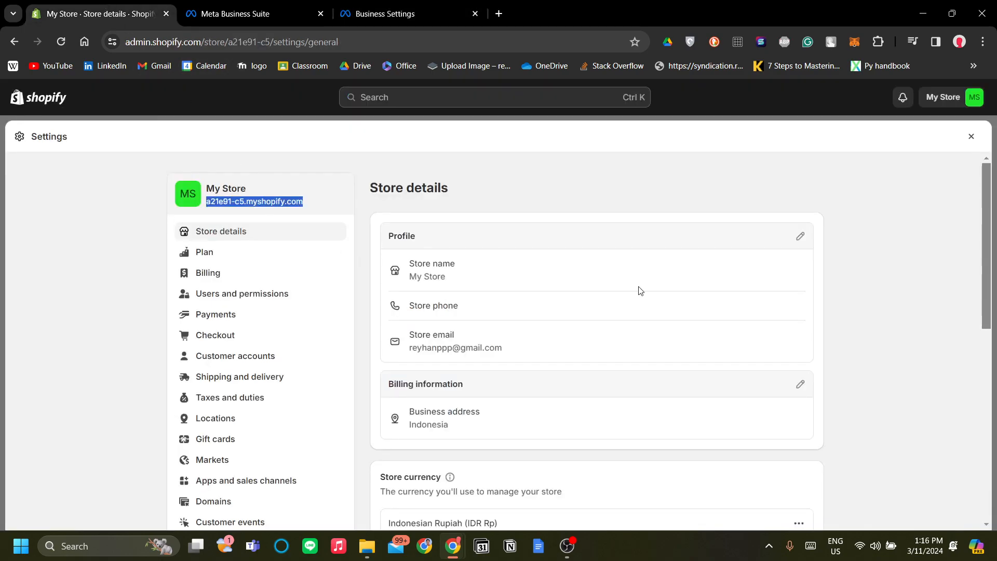
pyautogui.click(971, 136)
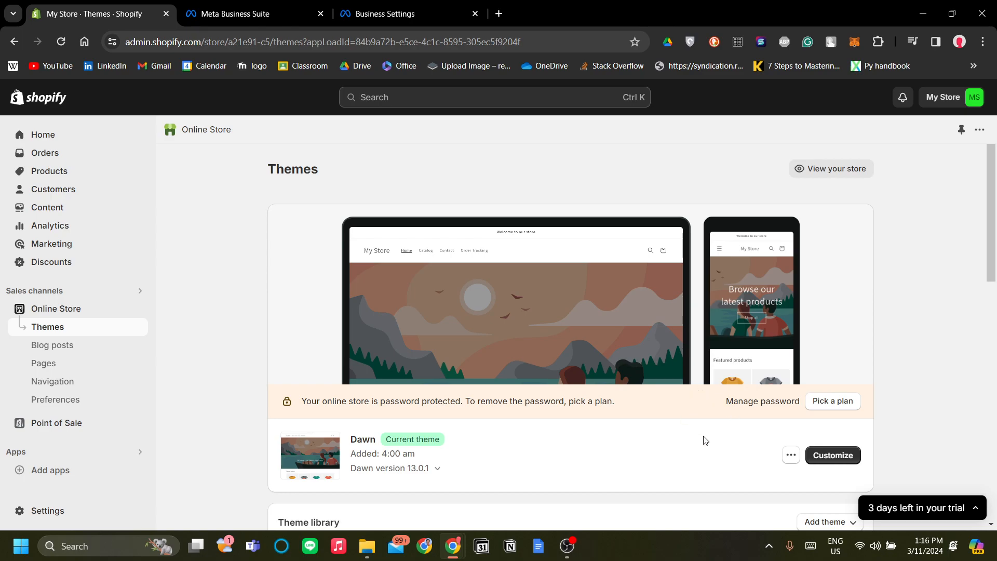
pyautogui.scroll(-1, 737, 441)
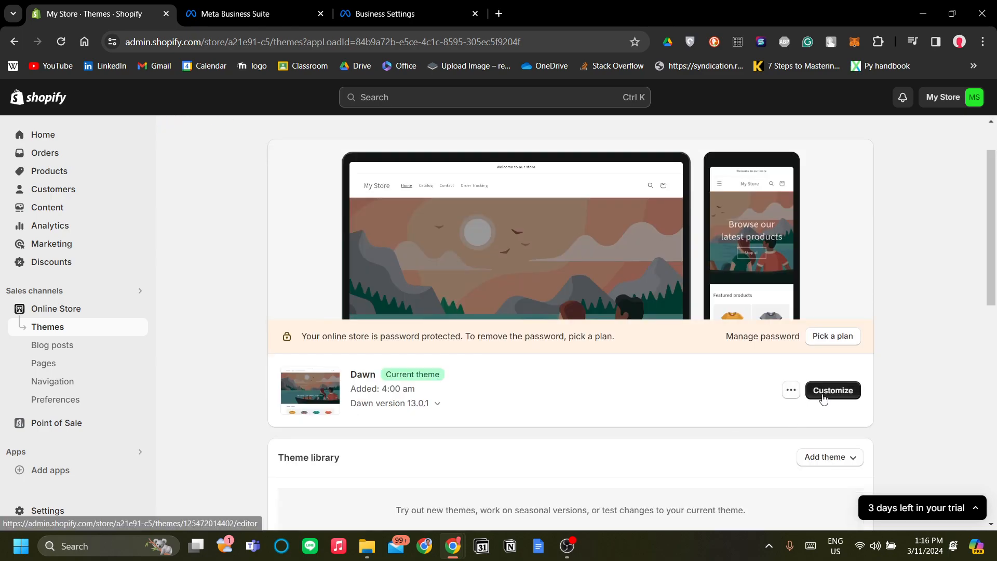
pyautogui.click(789, 395)
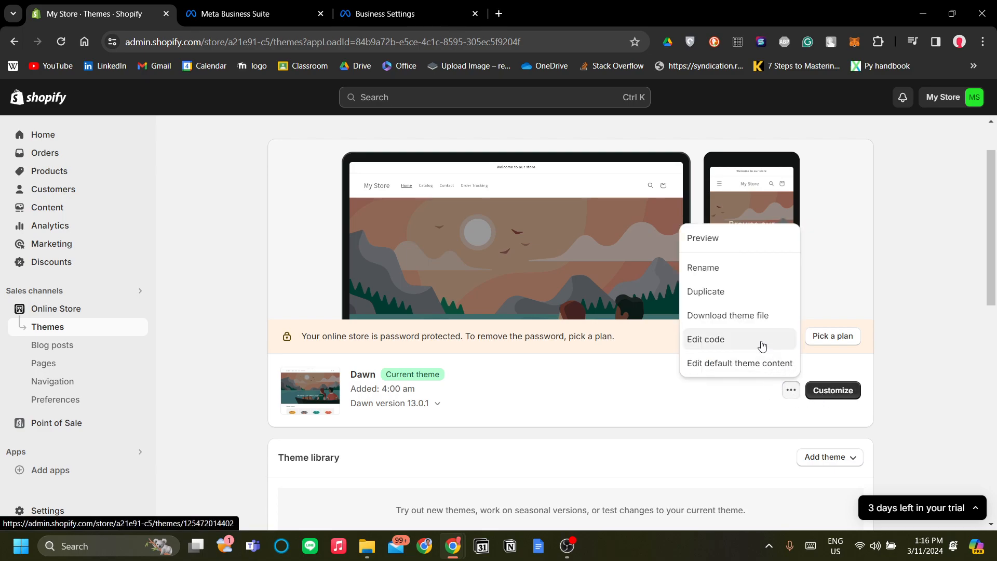
pyautogui.click(763, 346)
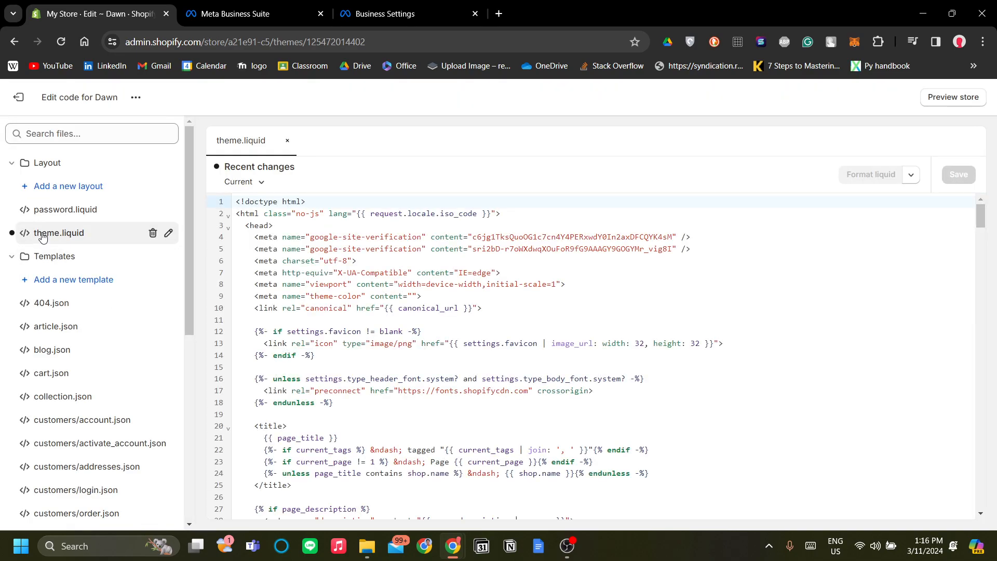
# Paste the copied facebook-domain-verification meta-tag on a new line directly below the opening head tag in theme.liquid.
pyautogui.click(281, 230)
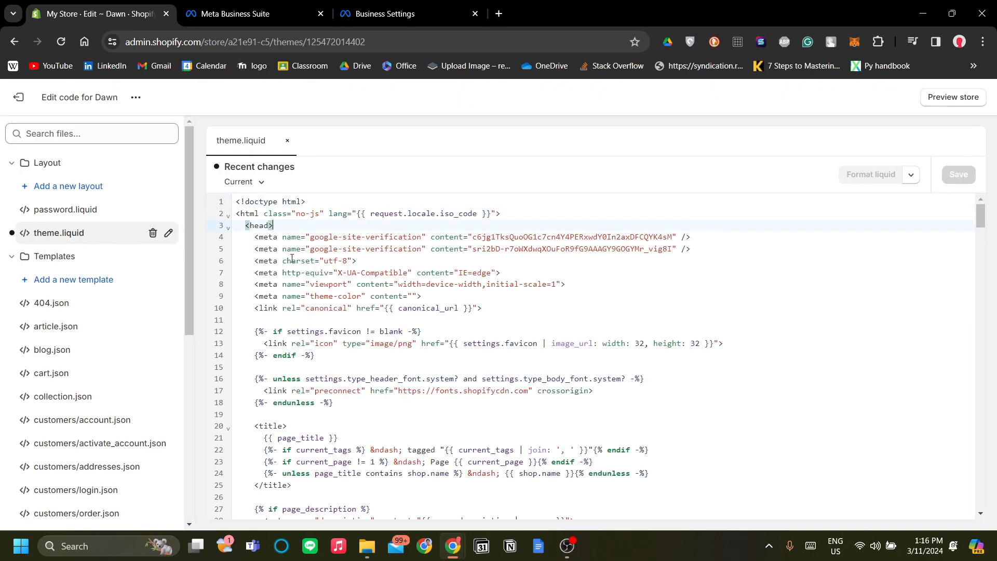
pyautogui.moveTo(283, 237); pyautogui.dragTo(369, 248)
pyautogui.click(432, 271)
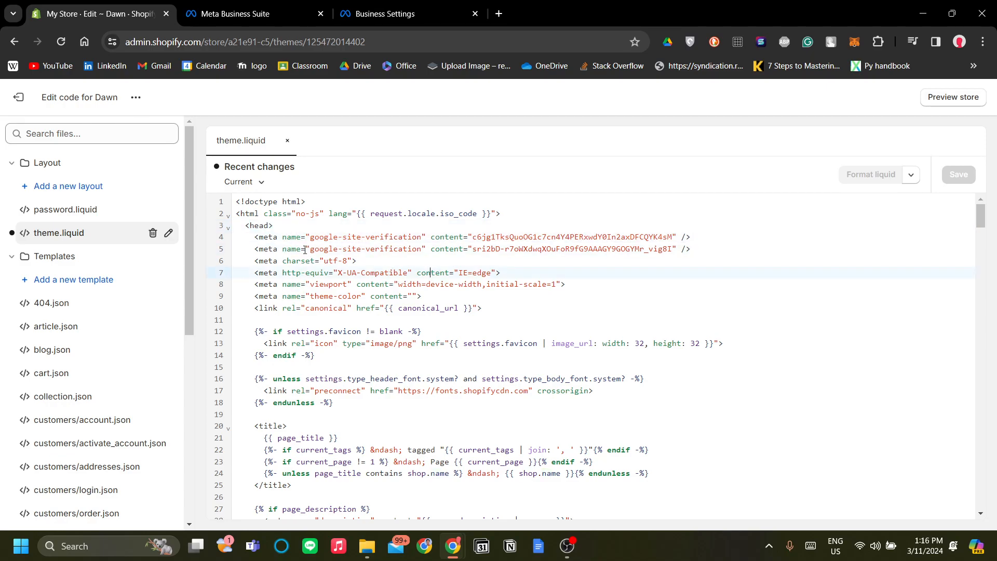
pyautogui.click(294, 226)
pyautogui.moveTo(317, 259)
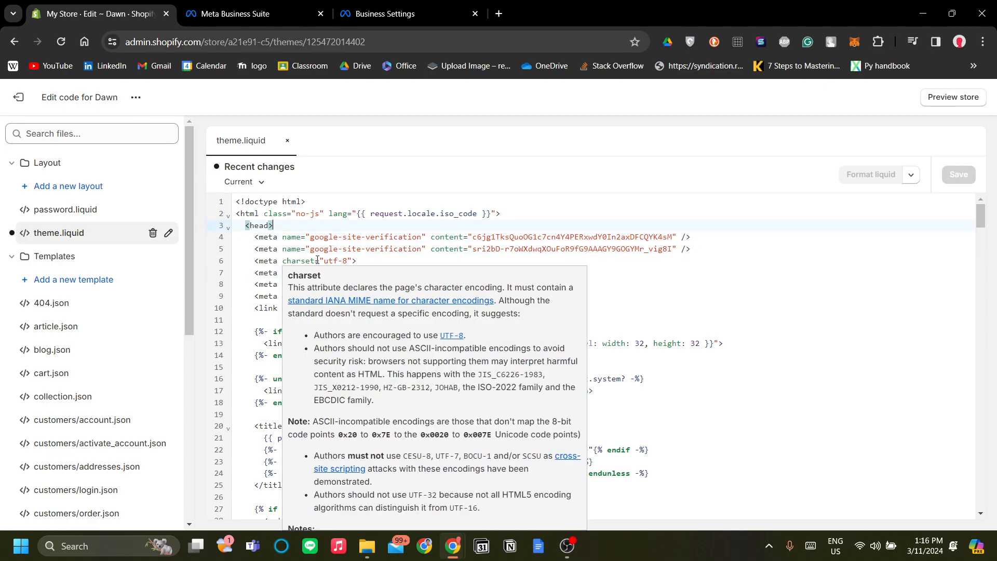
pyautogui.press('Return')
pyautogui.hotkey('ctrl', 'v')
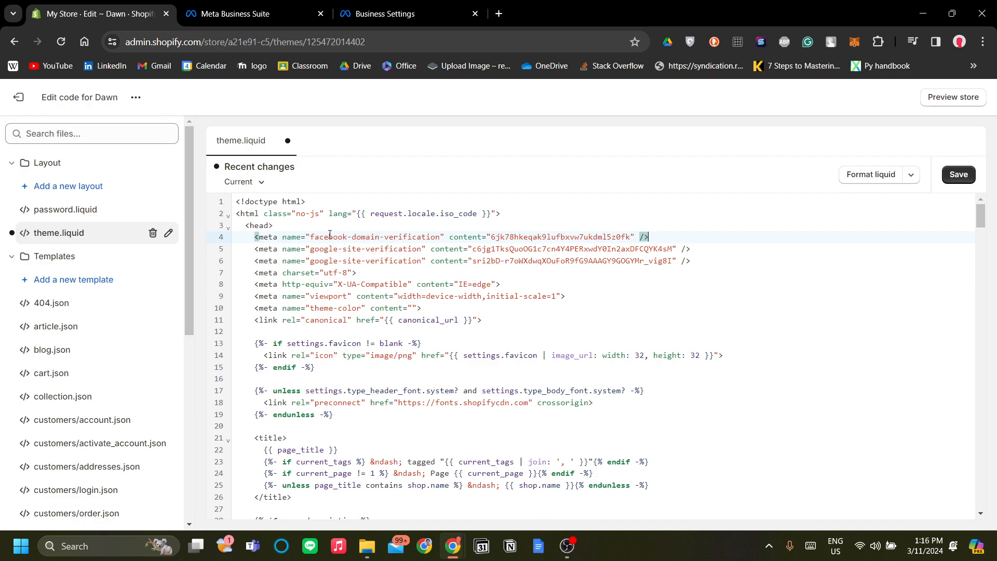
# Examine the pasted verification meta-tag and its placement directly below the opening head tag in theme.liquid.
pyautogui.moveTo(298, 236); pyautogui.dragTo(670, 239)
pyautogui.click(288, 219)
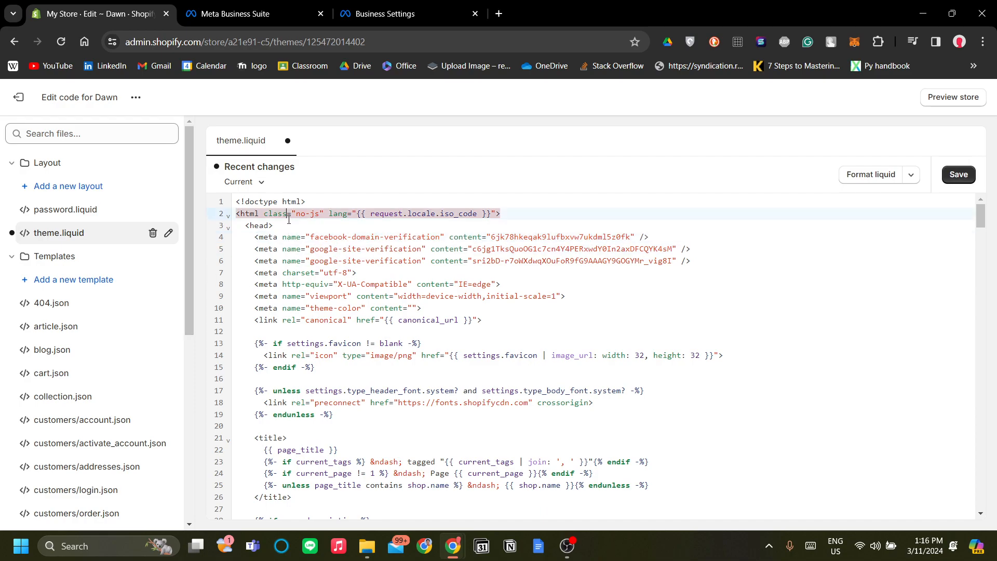
pyautogui.click(285, 221)
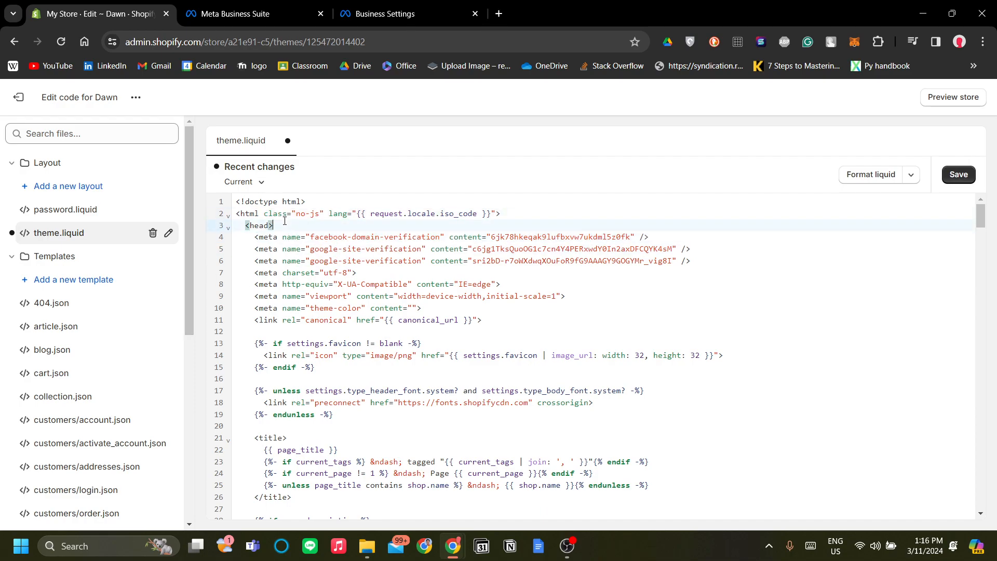
pyautogui.press('Return')
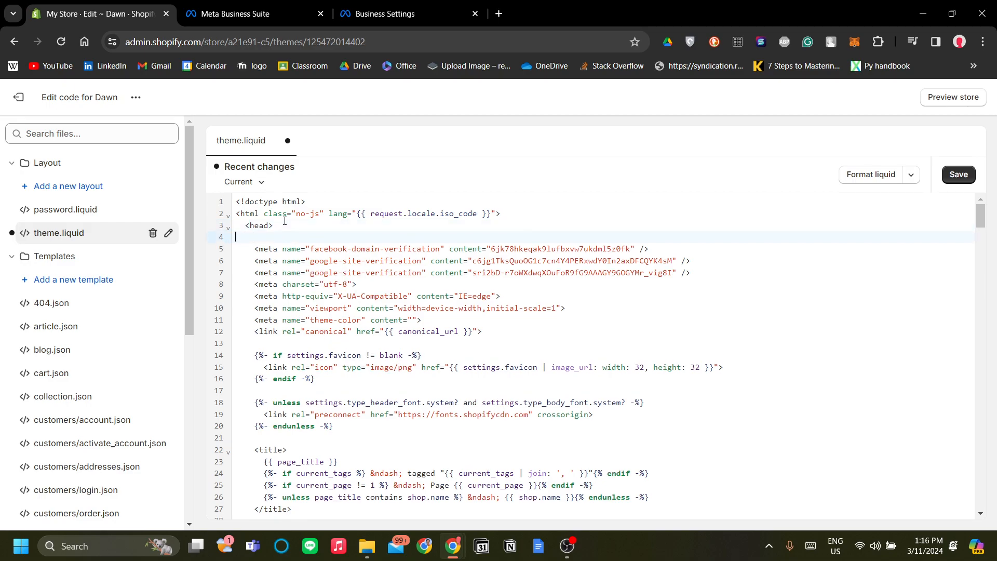
pyautogui.press('BackSpace')
pyautogui.moveTo(289, 240); pyautogui.dragTo(727, 252)
pyautogui.moveTo(686, 287); pyautogui.dragTo(600, 302)
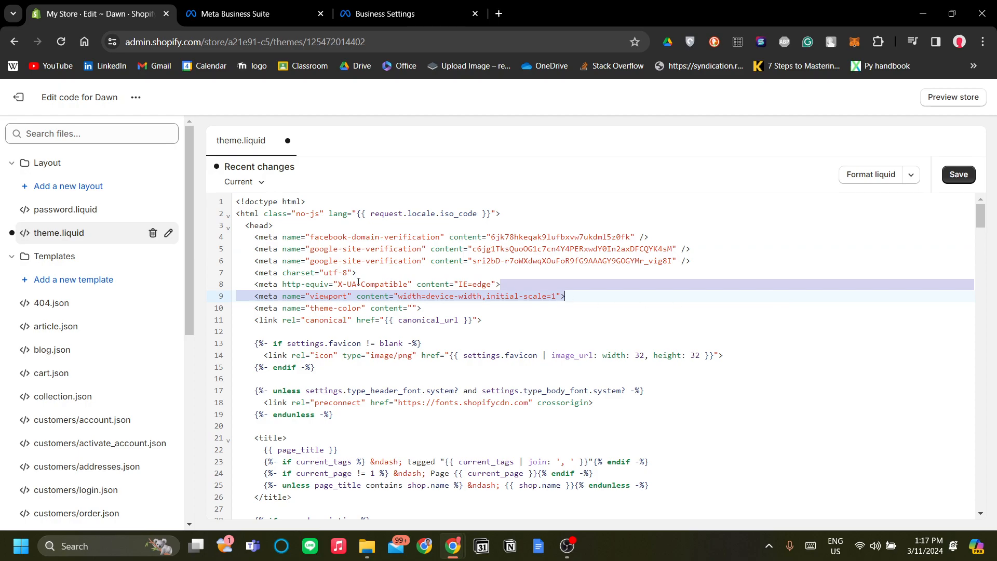
pyautogui.moveTo(284, 239); pyautogui.dragTo(798, 253)
pyautogui.moveTo(794, 332); pyautogui.dragTo(768, 335)
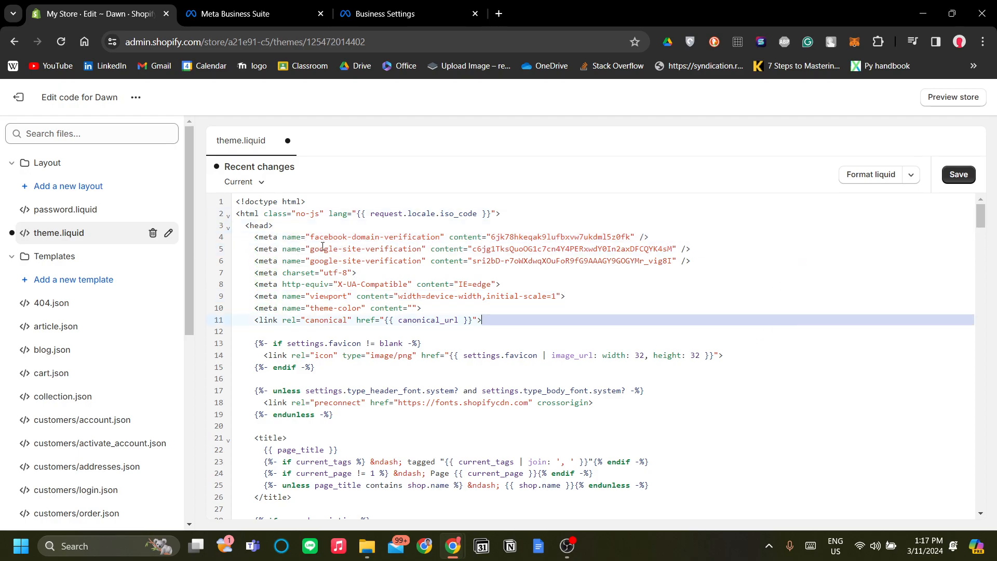
# Save theme.liquid, switch to Meta Business Settings and request verification of the domain a21e91-c5.myshopify.com.
pyautogui.click(959, 175)
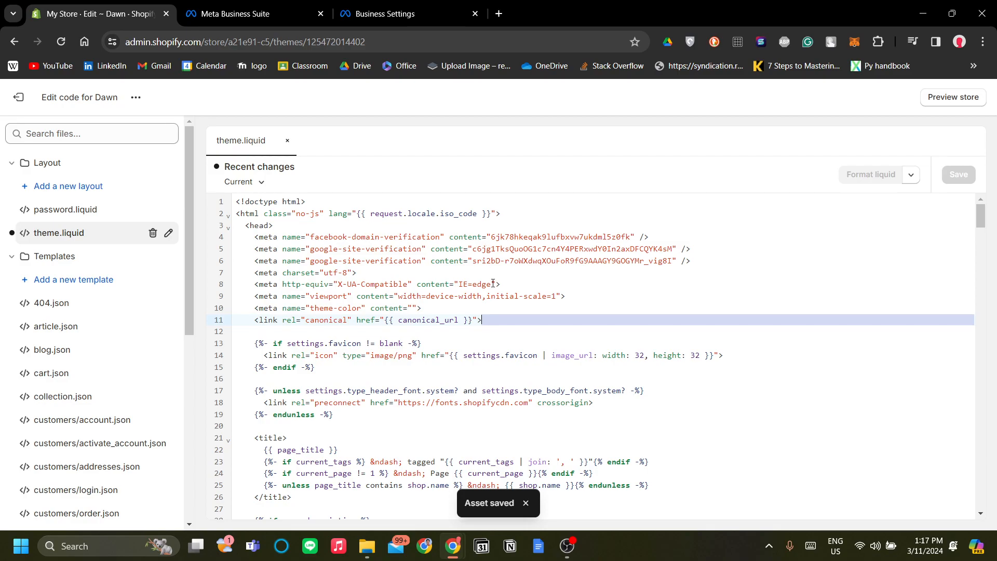
pyautogui.click(234, 11)
pyautogui.click(362, 6)
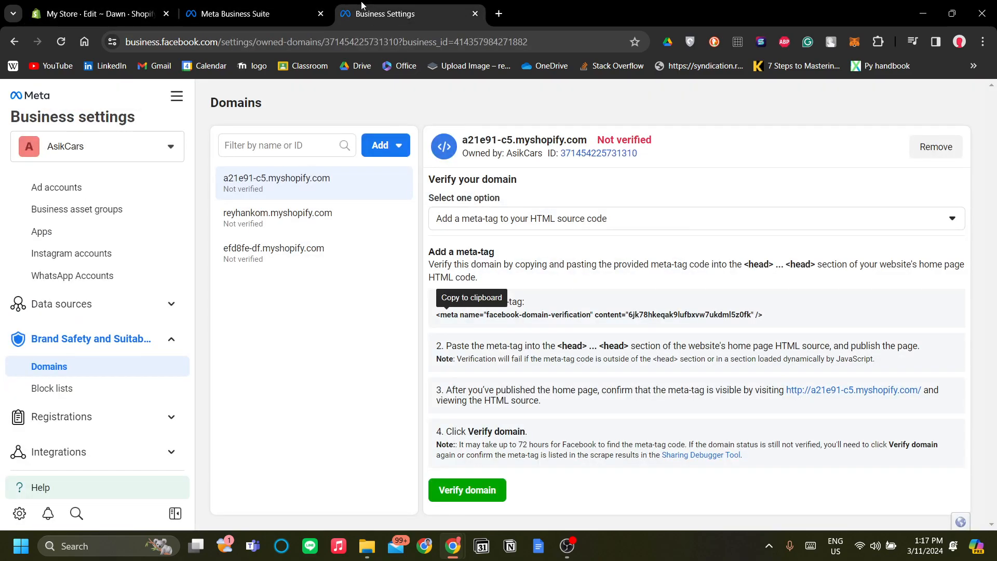
pyautogui.click(498, 489)
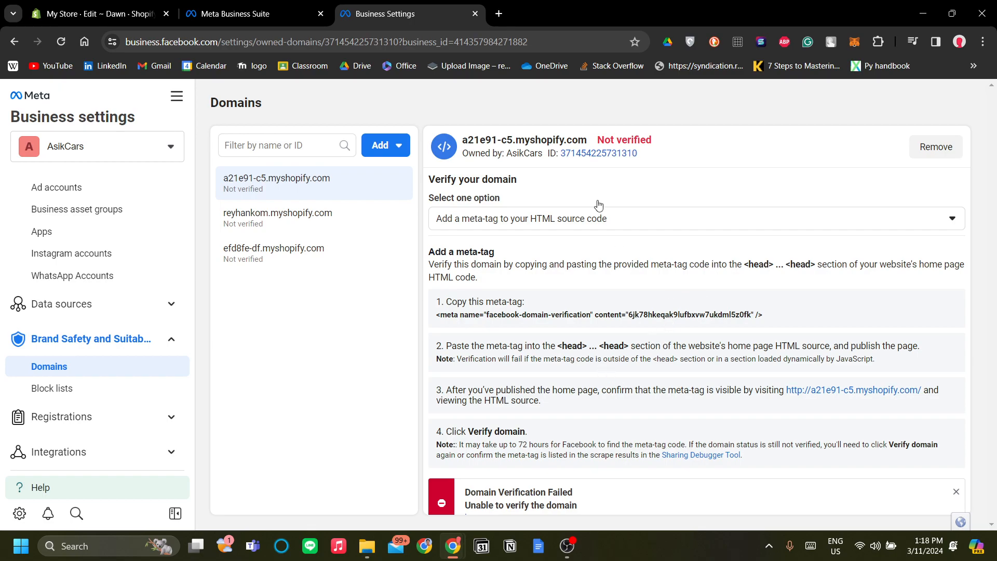
# Examine the domain's verification status and name in its heading.
pyautogui.moveTo(597, 145); pyautogui.dragTo(700, 148)
pyautogui.click(734, 303)
pyautogui.moveTo(462, 139); pyautogui.dragTo(580, 139)
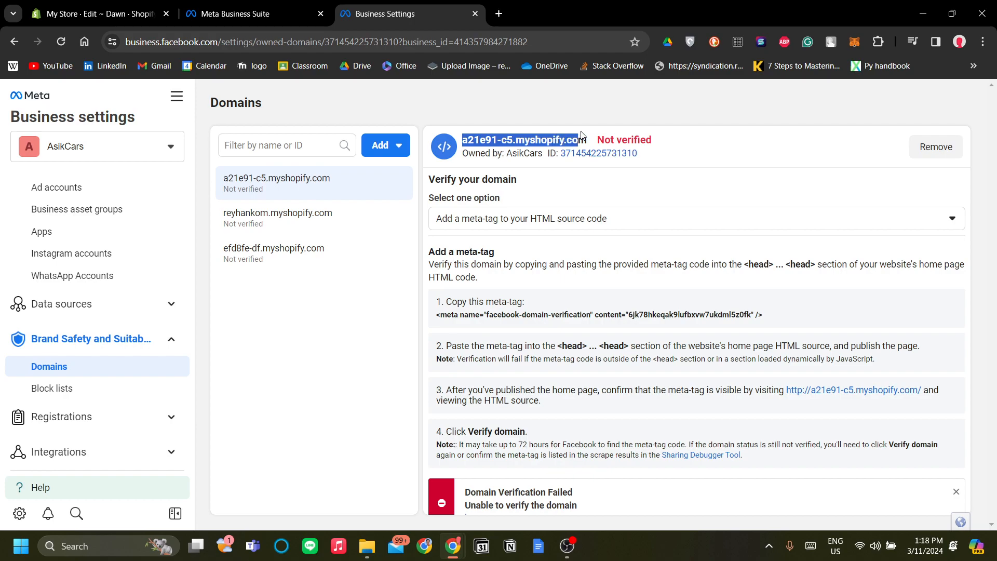
pyautogui.click(582, 199)
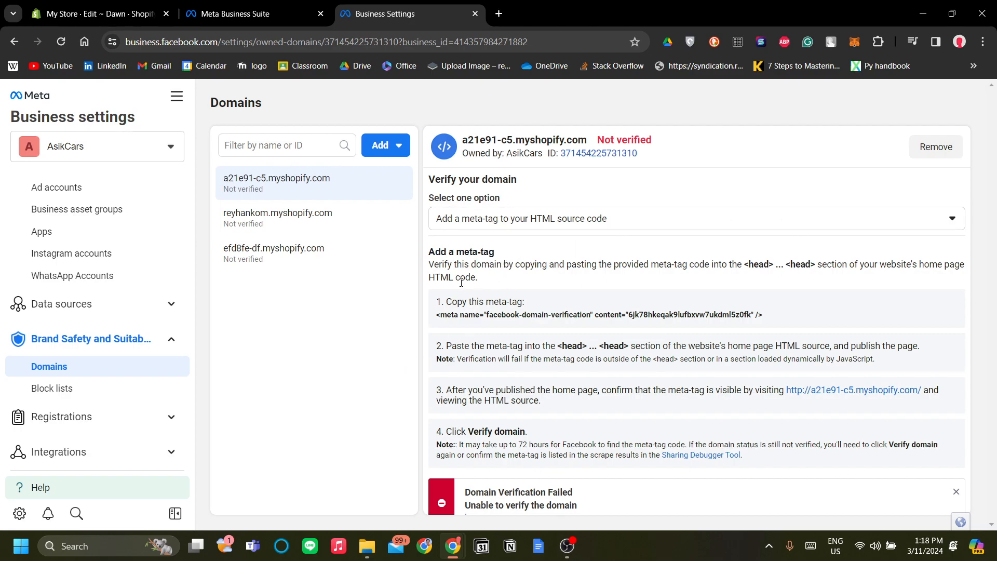
# Switch to the Shopify admin, exit the code editor and view the domains in the store settings.
pyautogui.hotkey('ctrl', '1')
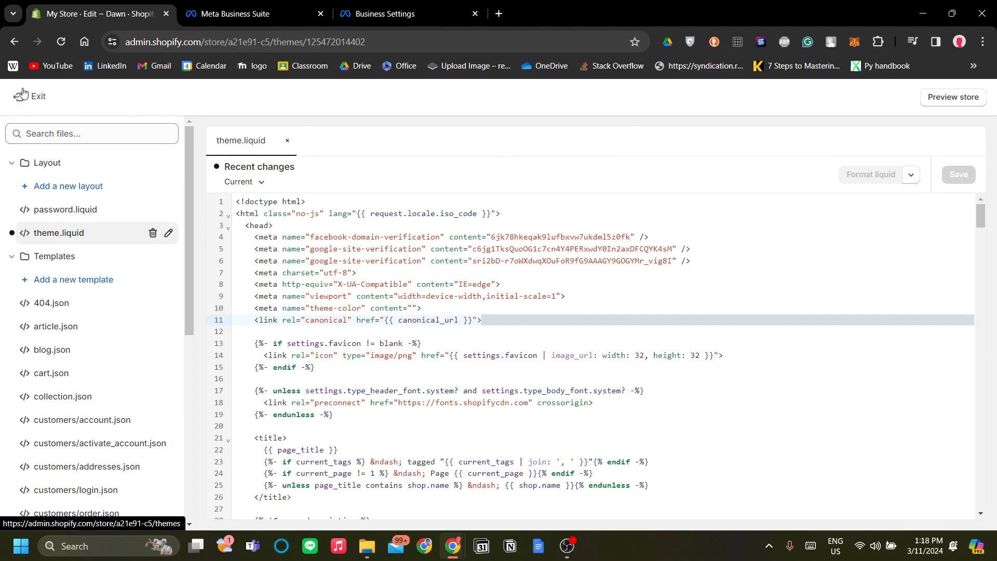
pyautogui.click(19, 97)
pyautogui.click(83, 514)
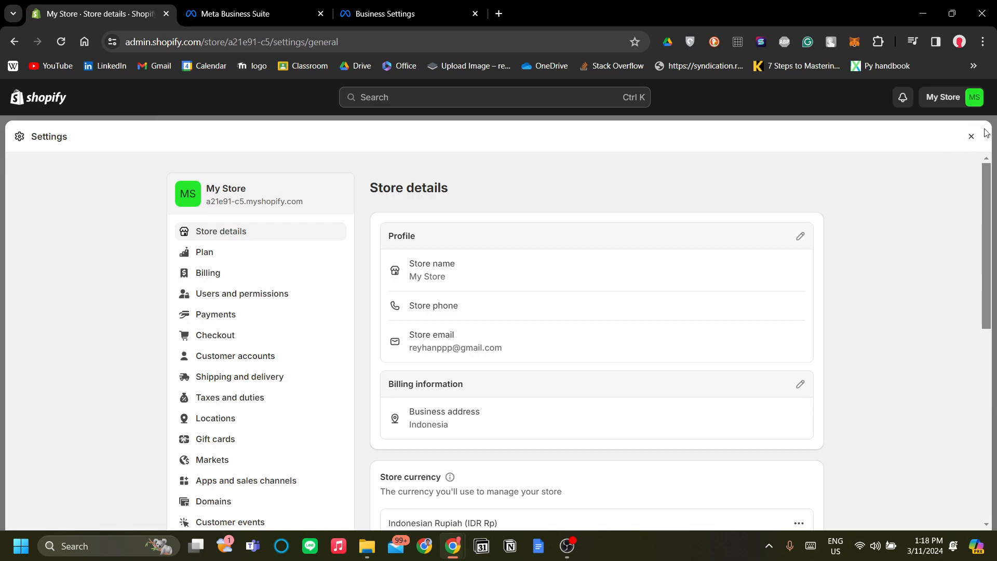
pyautogui.click(985, 135)
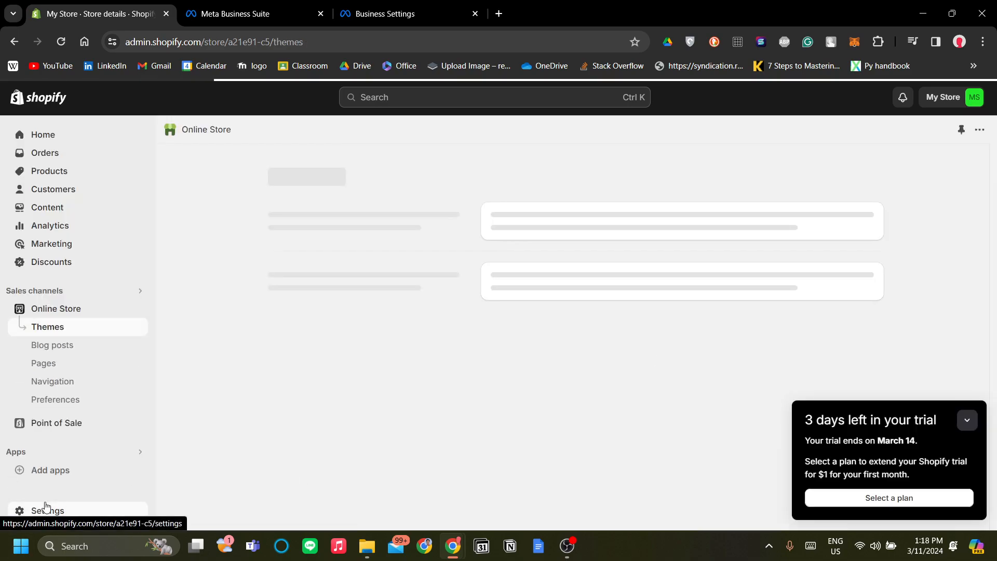
pyautogui.click(46, 508)
pyautogui.scroll(-3, 319, 356)
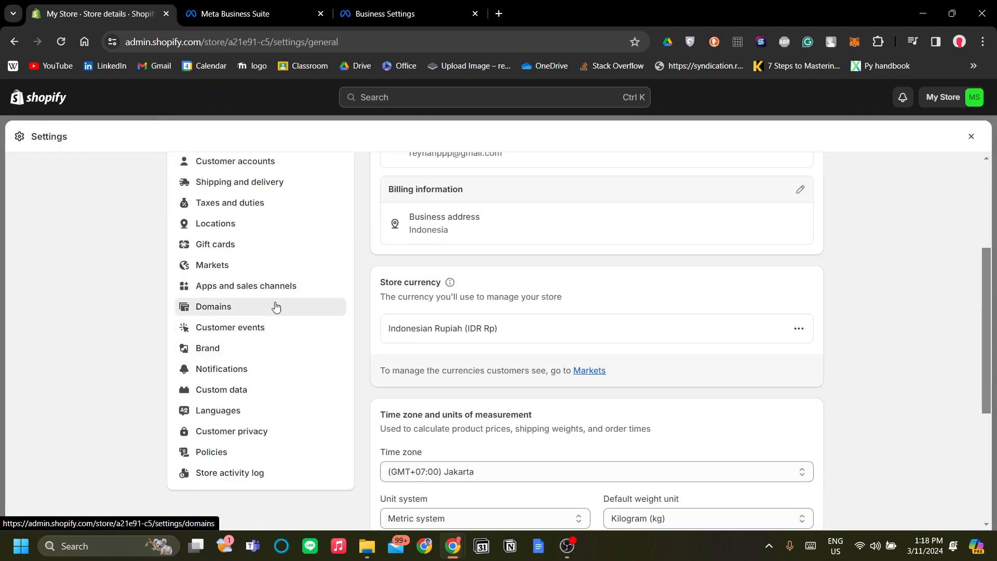
pyautogui.click(274, 305)
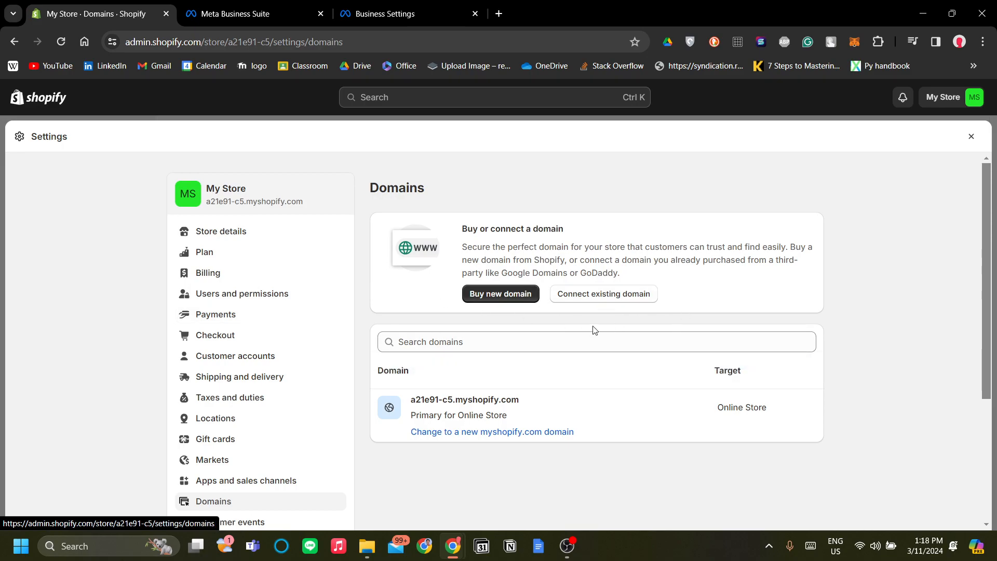
pyautogui.scroll(-1, 556, 407)
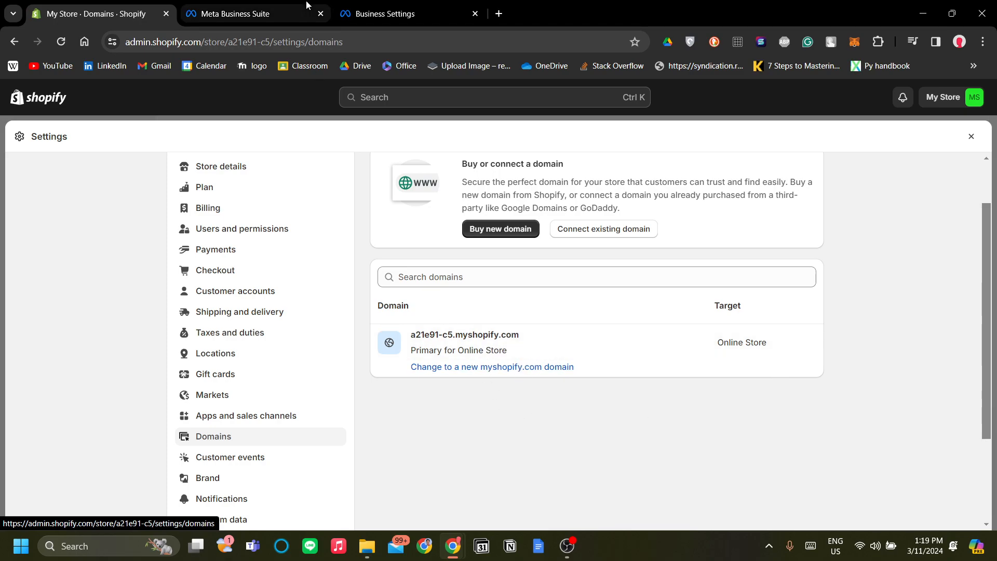
# Compare the domain in Meta Business Settings with the one listed in Shopify's domain settings.
pyautogui.click(364, 10)
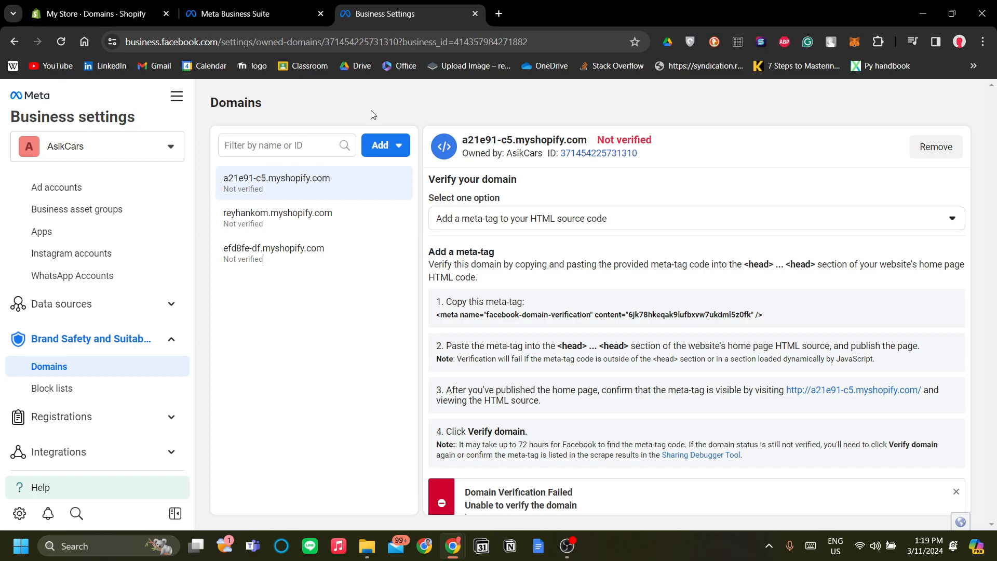
pyautogui.click(260, 20)
pyautogui.click(385, 13)
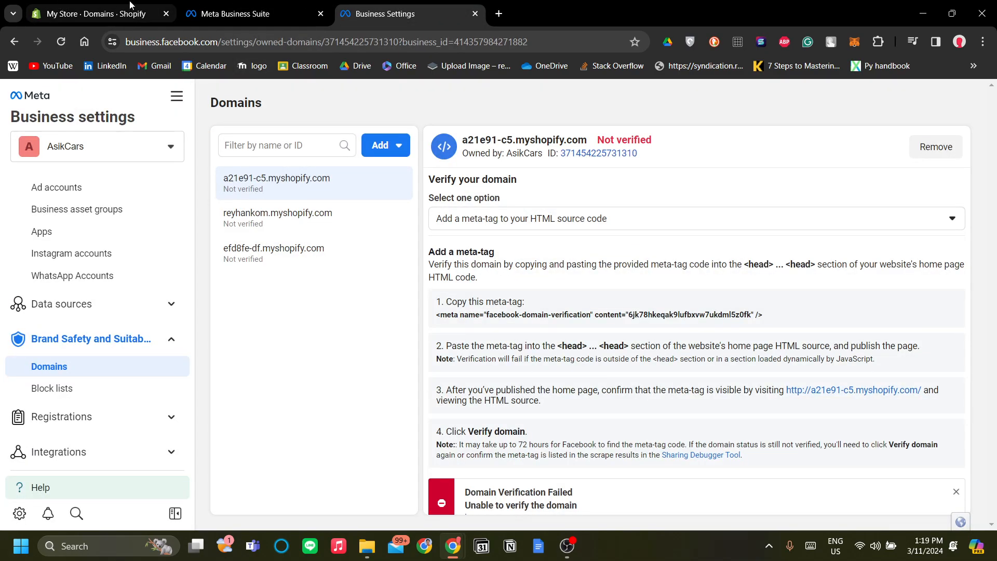
pyautogui.click(112, 7)
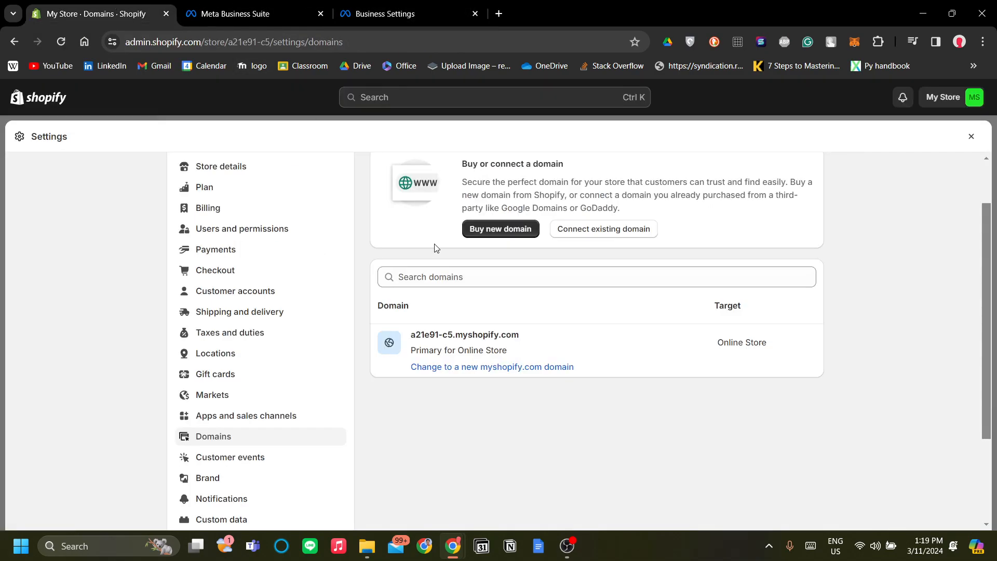
pyautogui.click(415, 7)
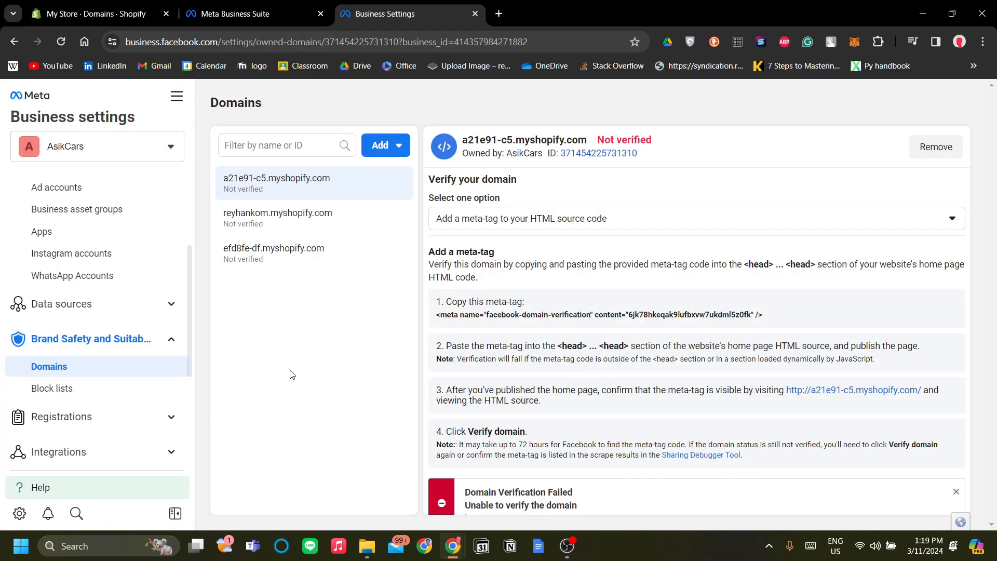
pyautogui.click(343, 338)
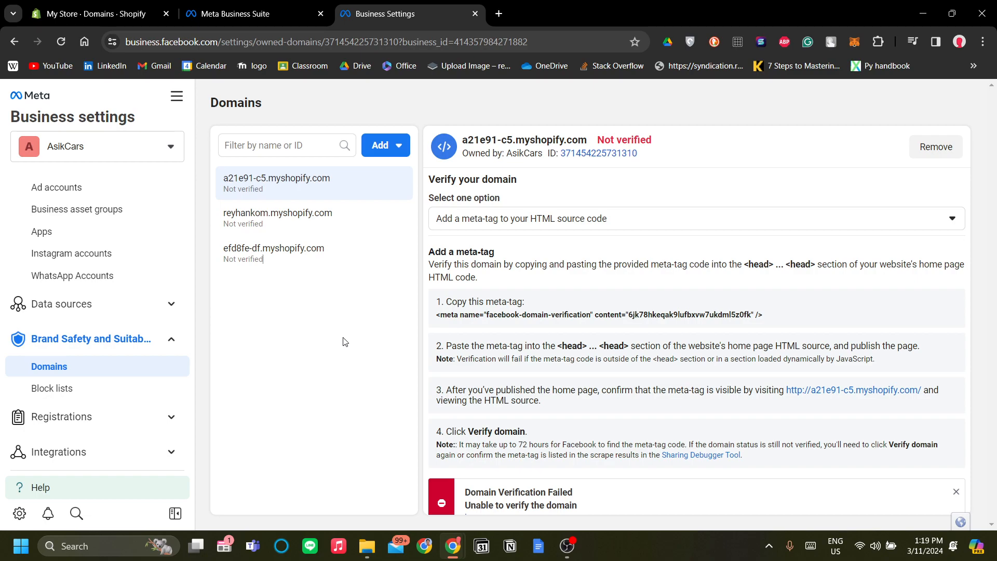
# Return to the Shopify admin, close the store settings and reopen the code editor for the Dawn theme.
pyautogui.click(98, 13)
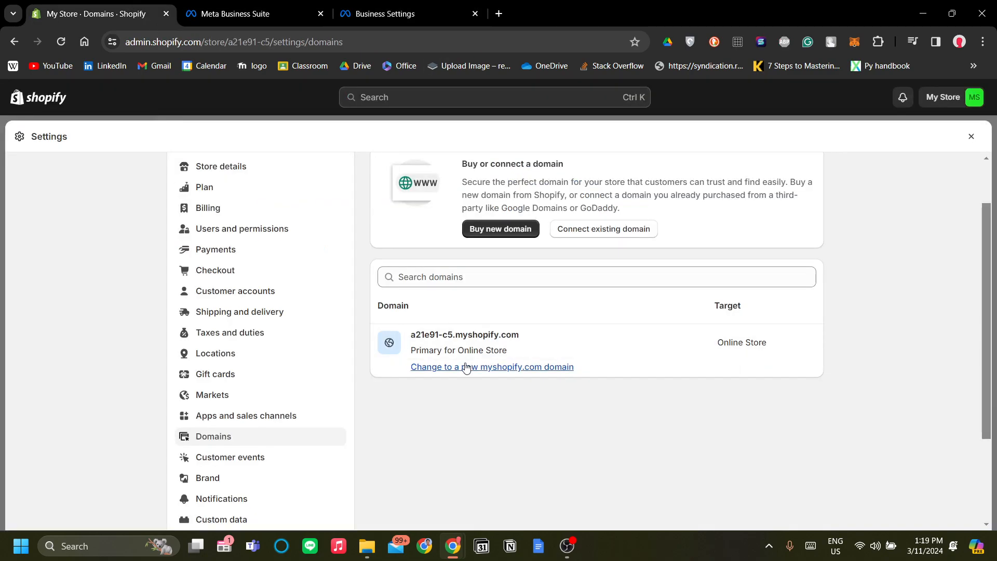
pyautogui.click(971, 137)
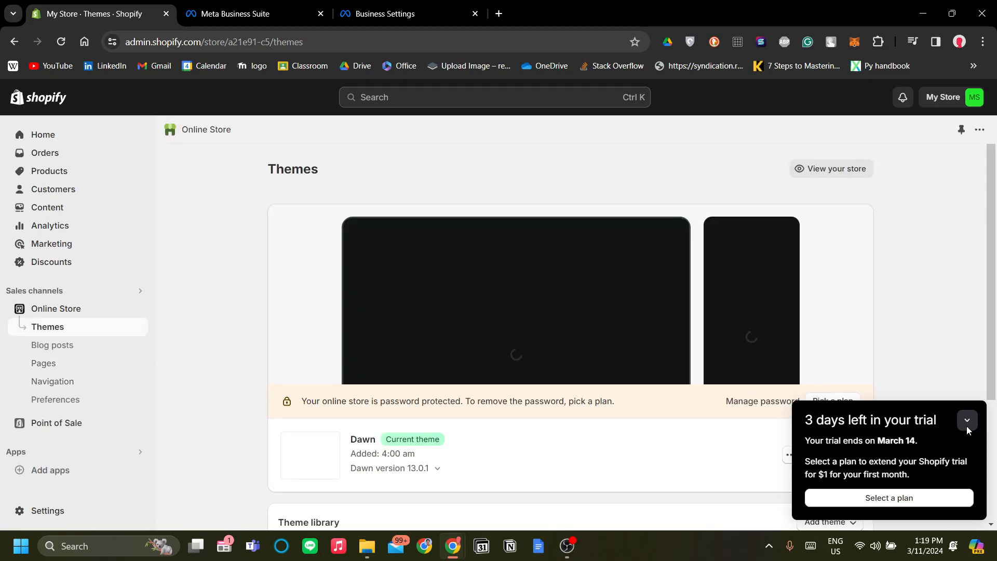
pyautogui.scroll(-1, 735, 469)
pyautogui.click(790, 390)
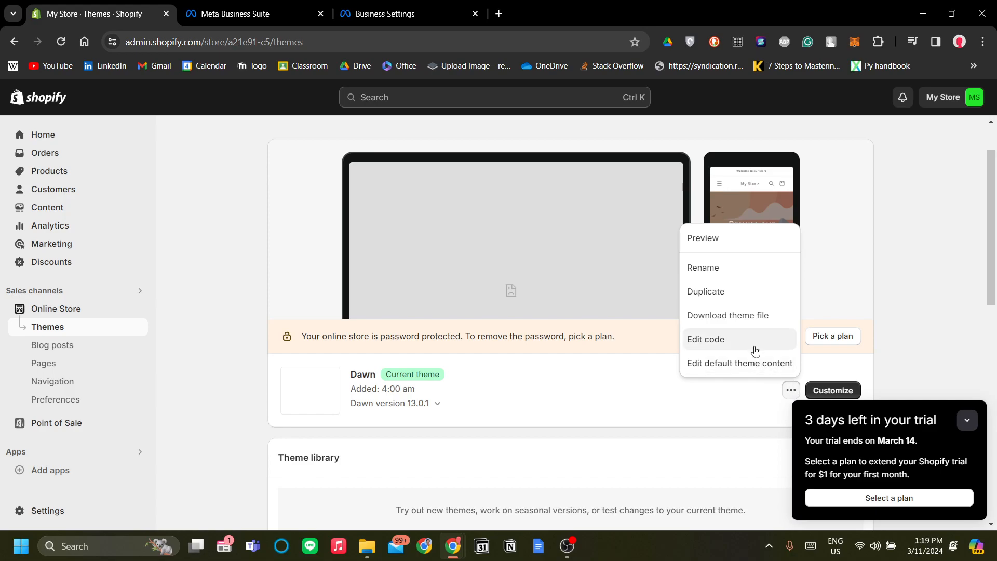
pyautogui.click(756, 351)
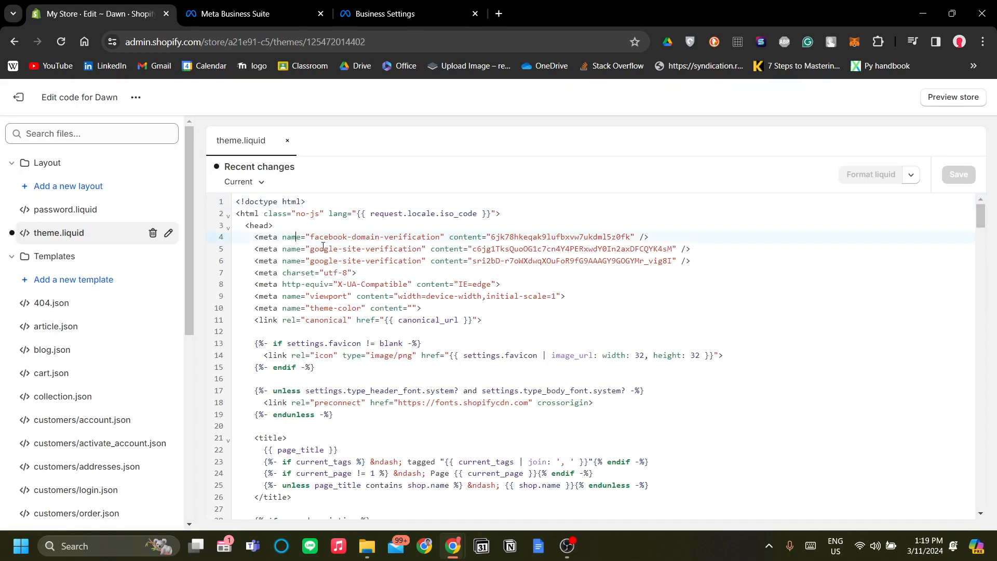
# Examine the facebook-domain-verification and google-site-verification meta-tags in the head section of theme.liquid.
pyautogui.moveTo(297, 236); pyautogui.dragTo(518, 275)
pyautogui.click(695, 279)
pyautogui.moveTo(691, 261); pyautogui.dragTo(204, 258)
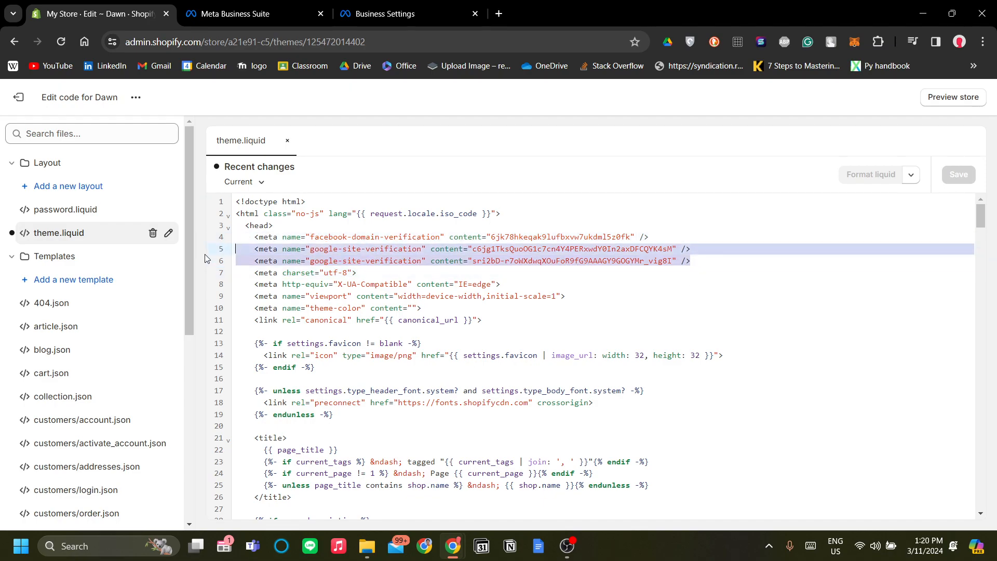
pyautogui.click(719, 292)
pyautogui.moveTo(701, 266); pyautogui.dragTo(150, 249)
pyautogui.click(594, 299)
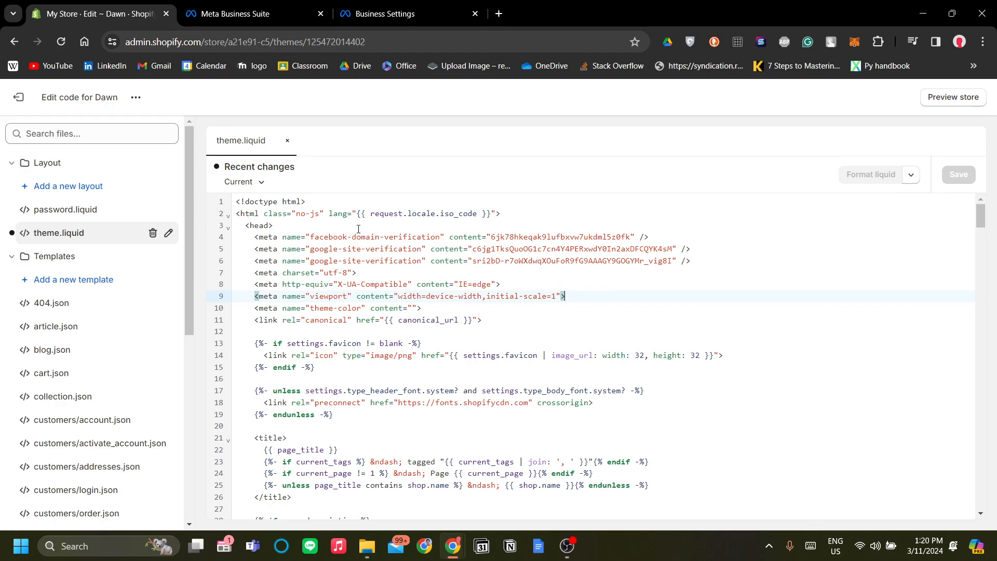
pyautogui.moveTo(358, 237); pyautogui.dragTo(635, 237)
pyautogui.click(773, 293)
pyautogui.moveTo(450, 238); pyautogui.dragTo(519, 262)
pyautogui.click(532, 281)
# Switch to Meta Business Settings, reload the page and request the domain verification again.
pyautogui.click(410, 12)
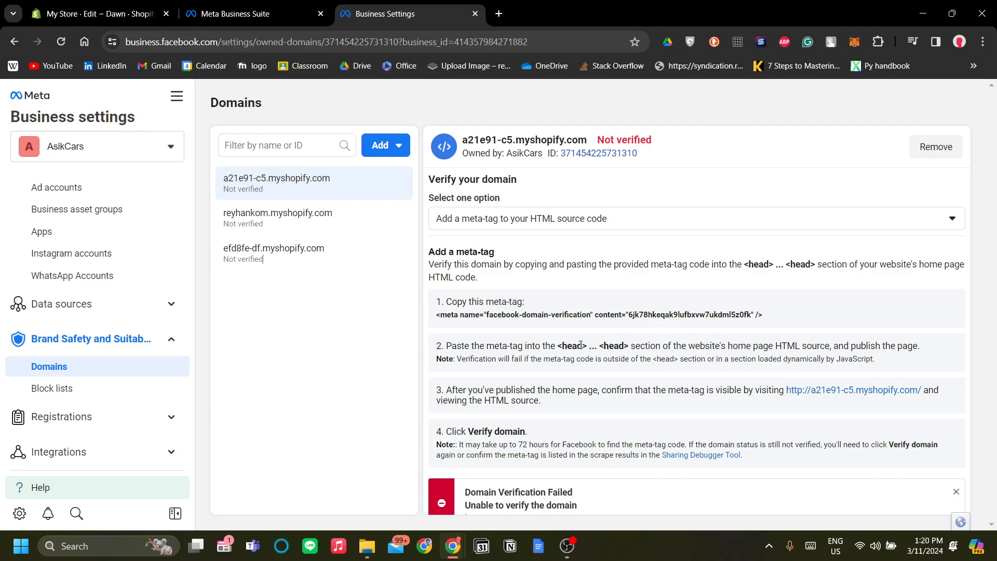
pyautogui.click(60, 47)
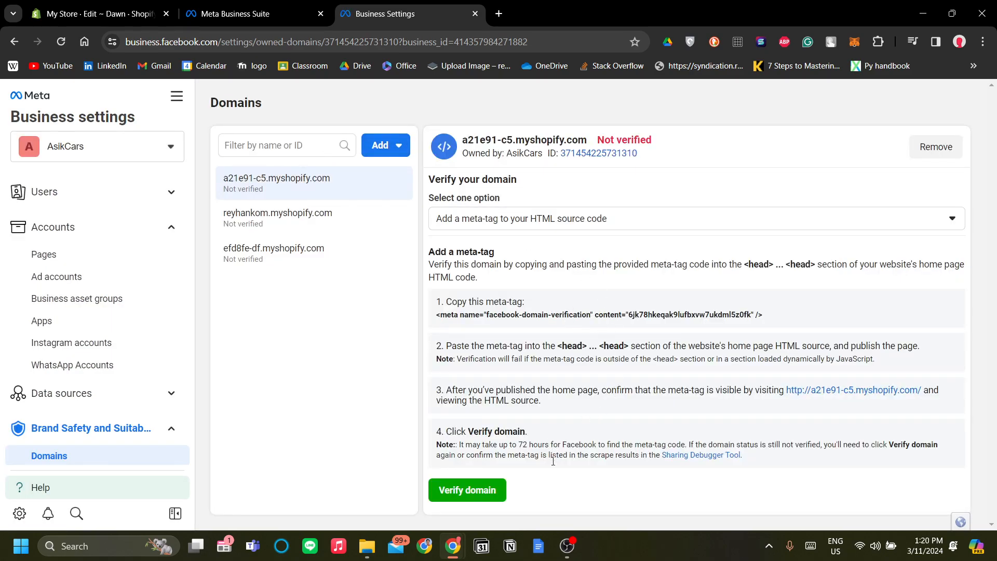
pyautogui.click(462, 500)
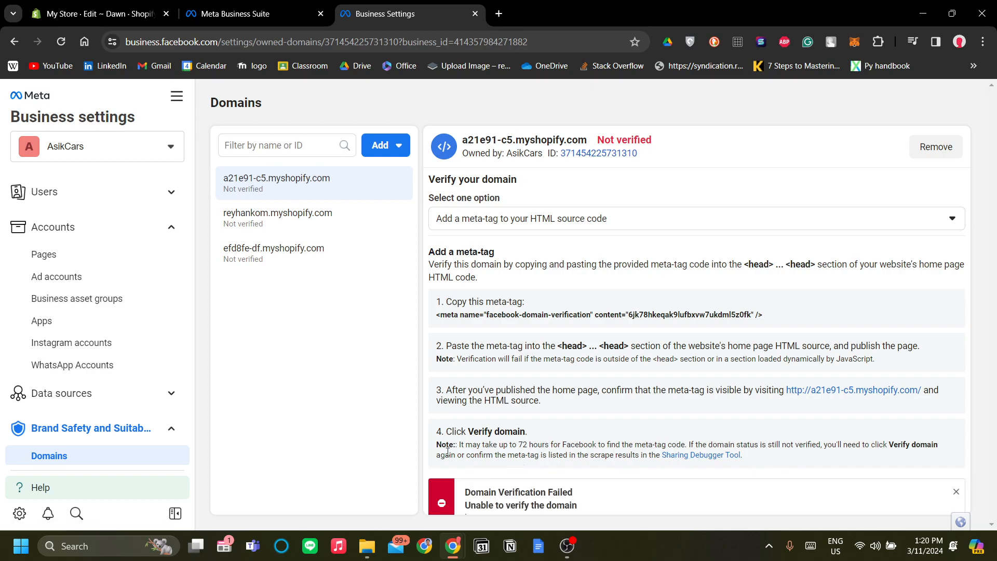
# Read the note about the verification waiting time and open the linked Sharing Debugger Tool.
pyautogui.moveTo(451, 445); pyautogui.dragTo(907, 447)
pyautogui.click(870, 469)
pyautogui.moveTo(581, 452); pyautogui.dragTo(631, 453)
pyautogui.click(666, 437)
pyautogui.click(704, 456)
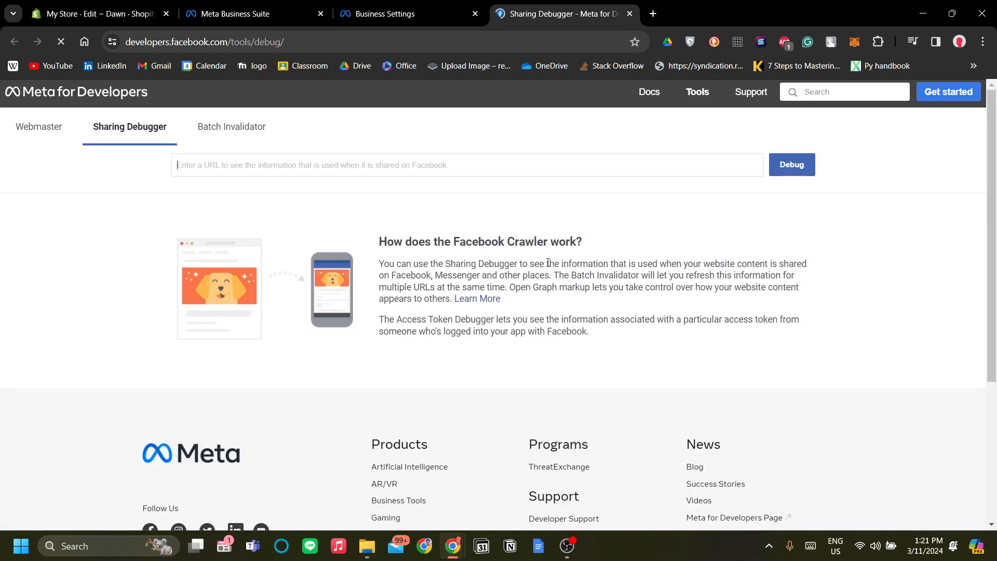
# Replace the pasted verification meta-tag in the debugger's URL field with a21e91-c5.myshopify.com and debug that address.
pyautogui.click(212, 166)
pyautogui.write('<meta name="facebook-domain-verification" content="6jk78hkeqak9lufbxvw7ukdml5z0fk" />')
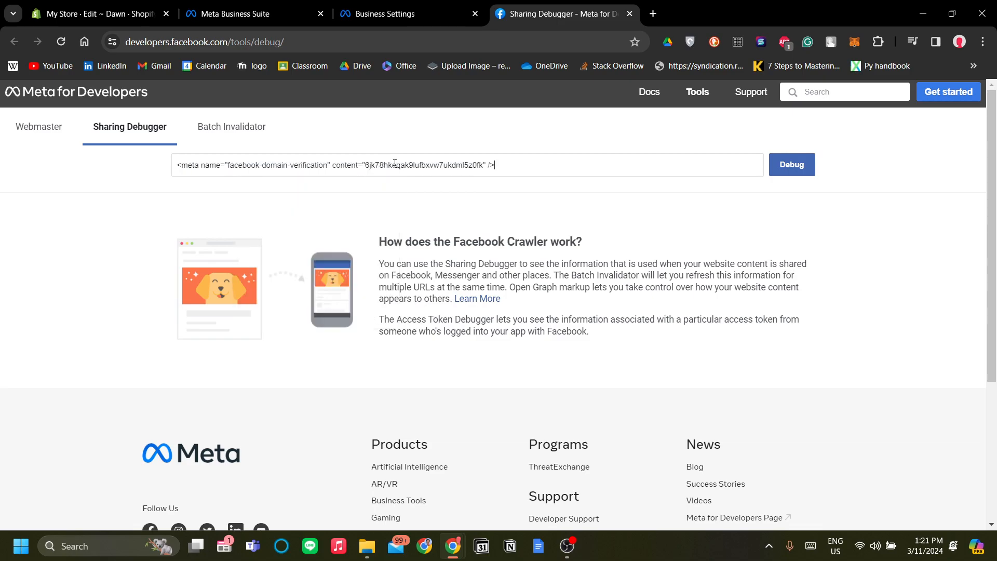
pyautogui.hotkey('ctrl', 'a')
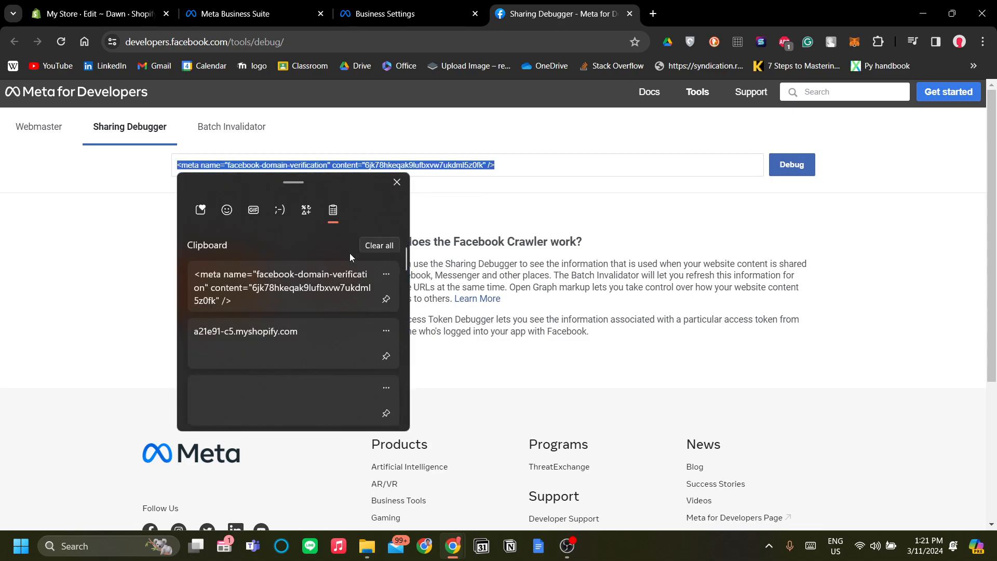
pyautogui.click(326, 333)
pyautogui.moveTo(296, 165); pyautogui.dragTo(217, 237)
pyautogui.click(234, 215)
pyautogui.click(792, 166)
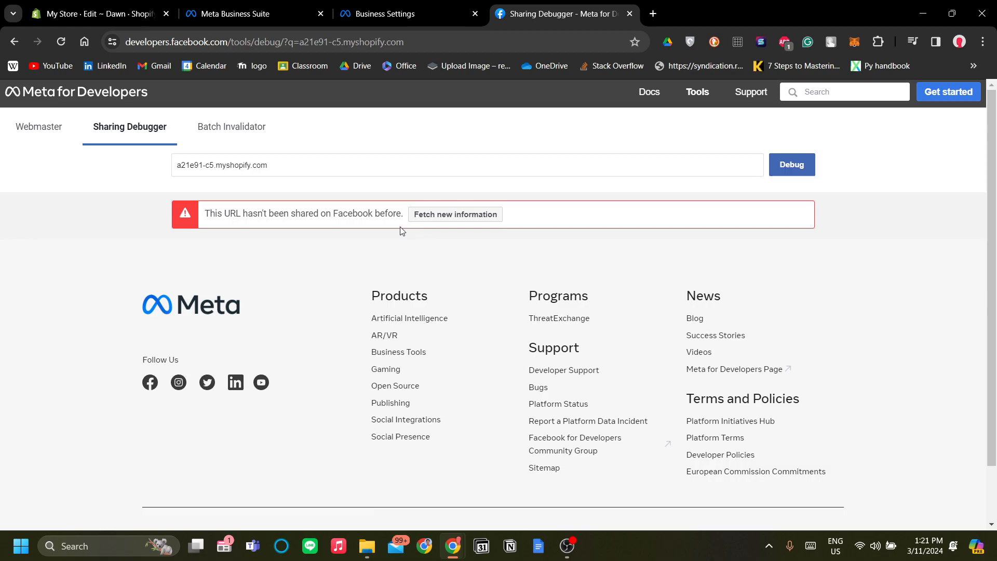
# Read the Sharing Debugger's message for the store address and check the entered URL.
pyautogui.moveTo(207, 216); pyautogui.dragTo(395, 204)
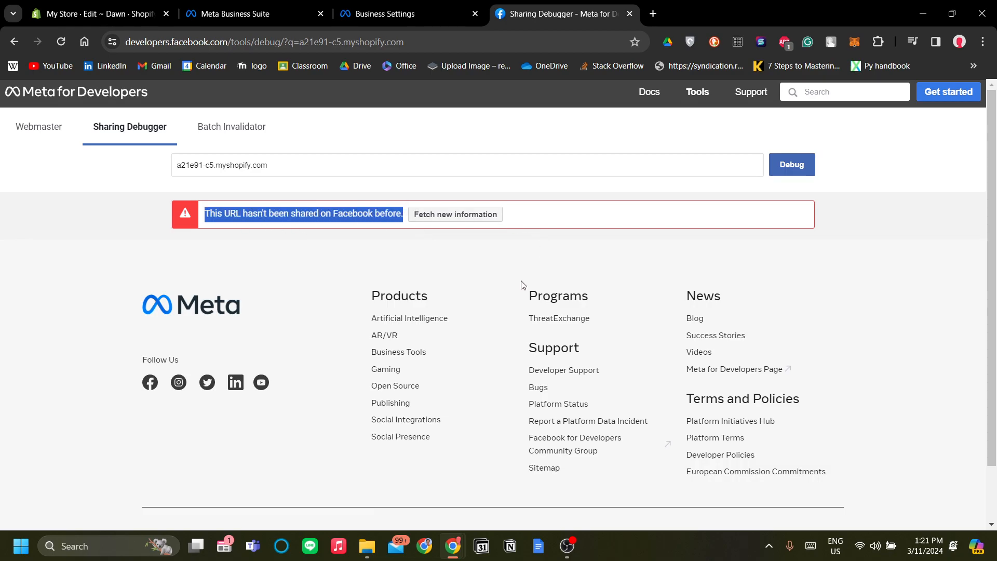
pyautogui.moveTo(519, 282); pyautogui.dragTo(457, 288)
pyautogui.click(180, 164)
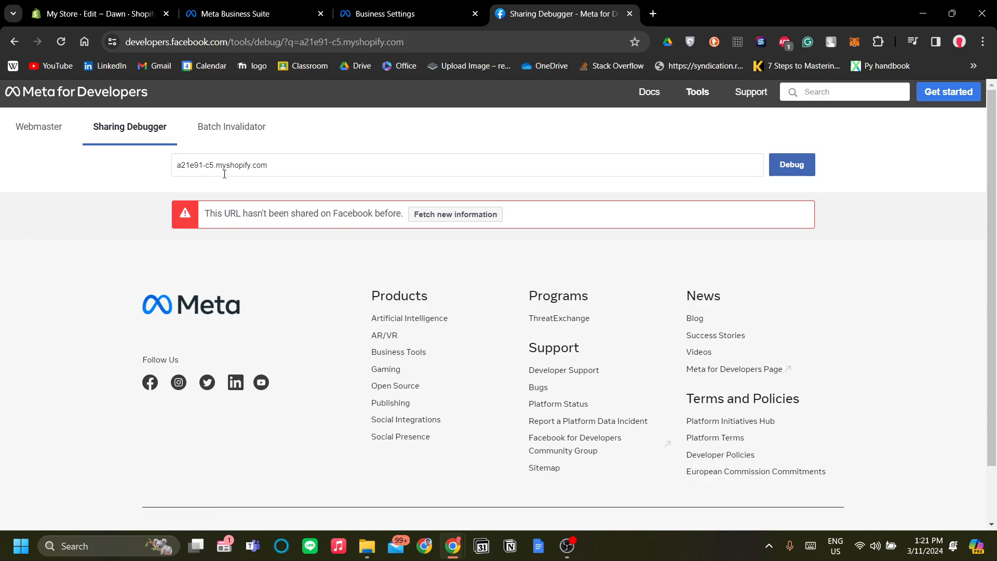